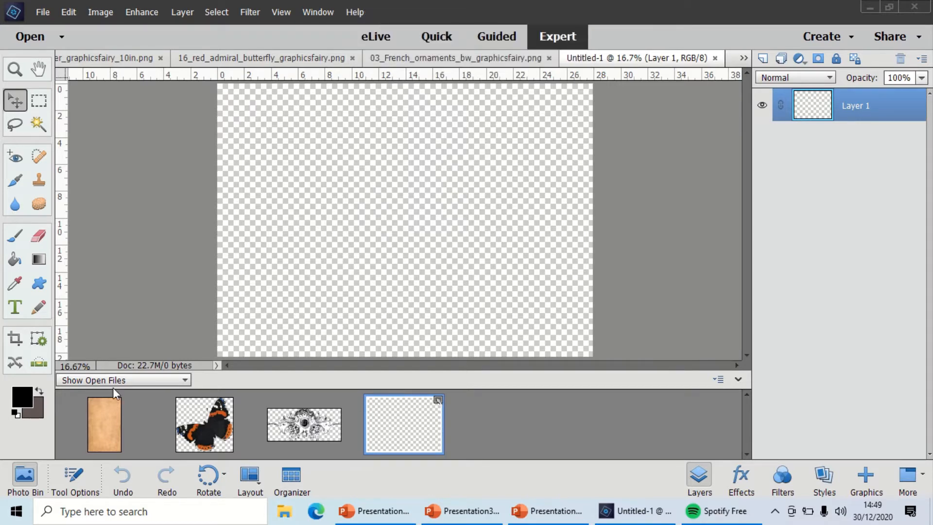
Step: Look through the open brown endpaper, red admiral butterfly and French ornaments images, ending on the blank Untitled-1 document
left_click(117, 413)
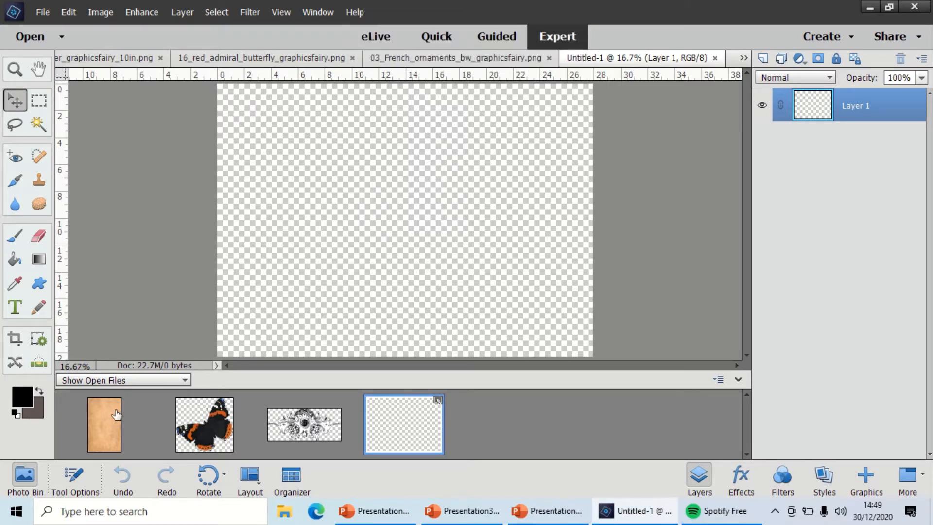
left_click(116, 413)
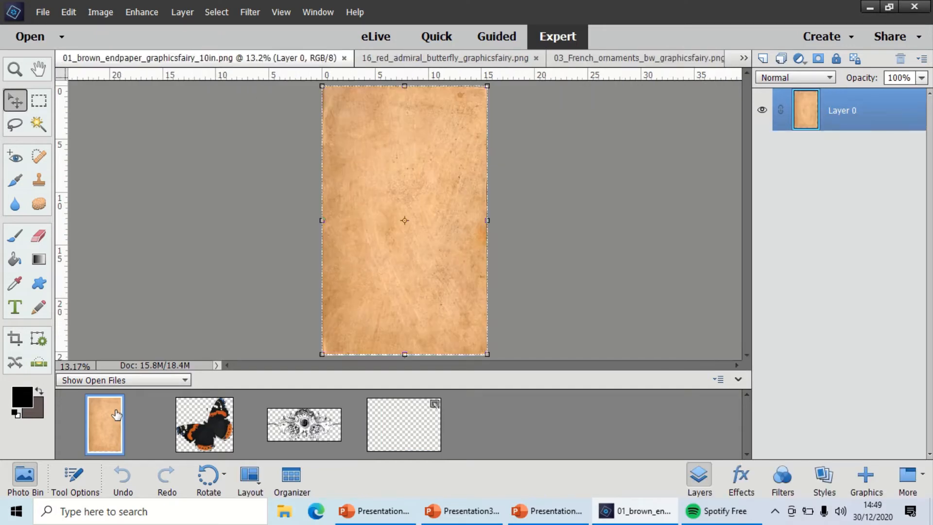
left_click(220, 419)
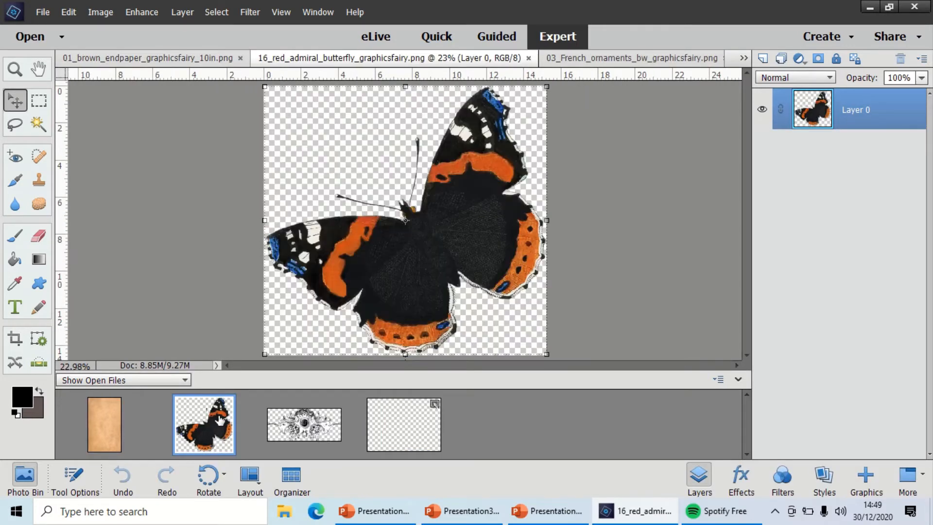
left_click(298, 420)
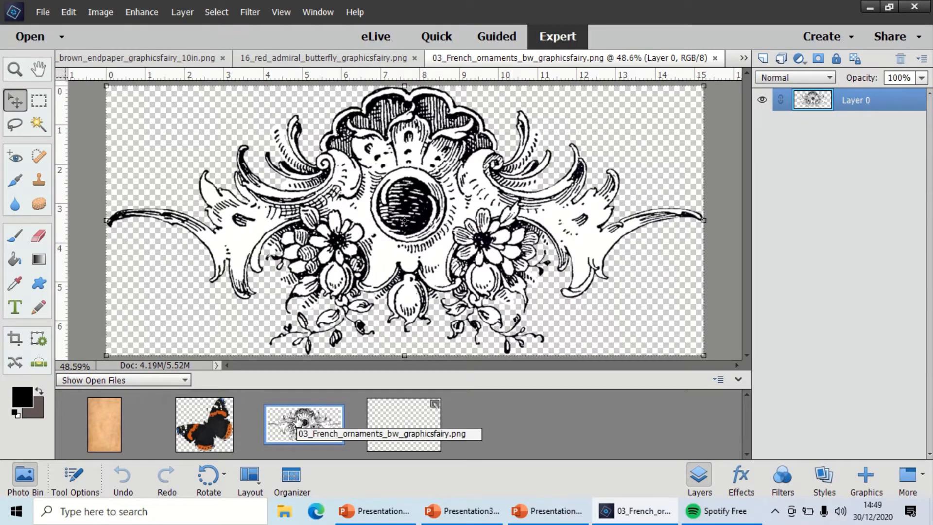
left_click(397, 427)
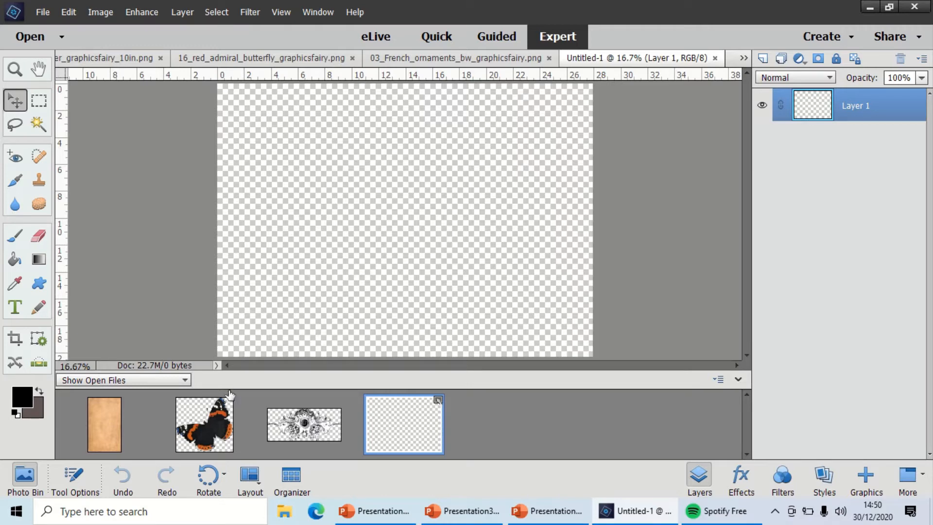
Step: Draw a large black heart on the blank canvas with the custom shape tool
left_click(39, 280)
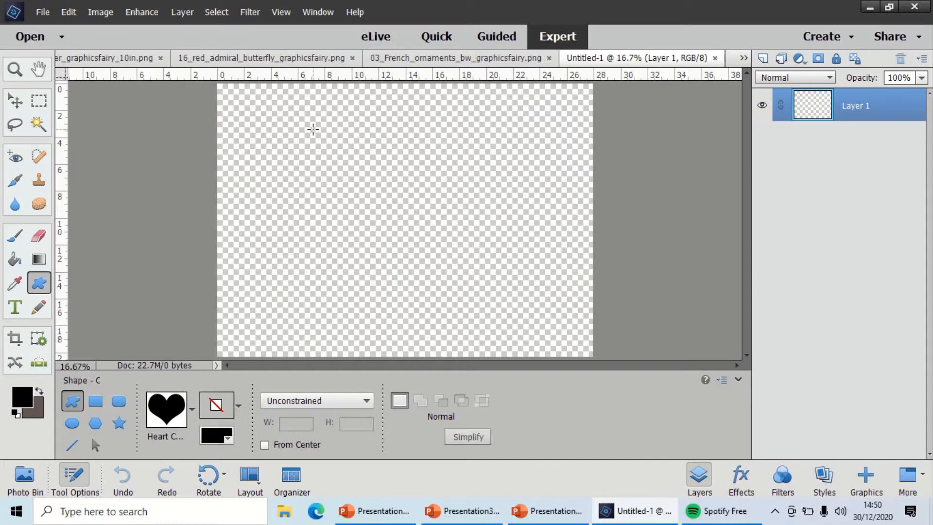
left_click_drag(312, 128, 524, 323)
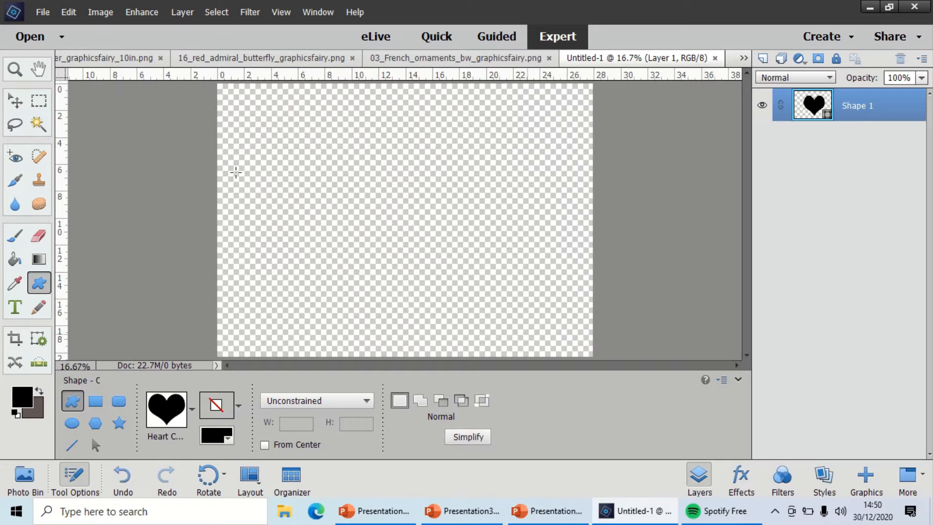
key("v")
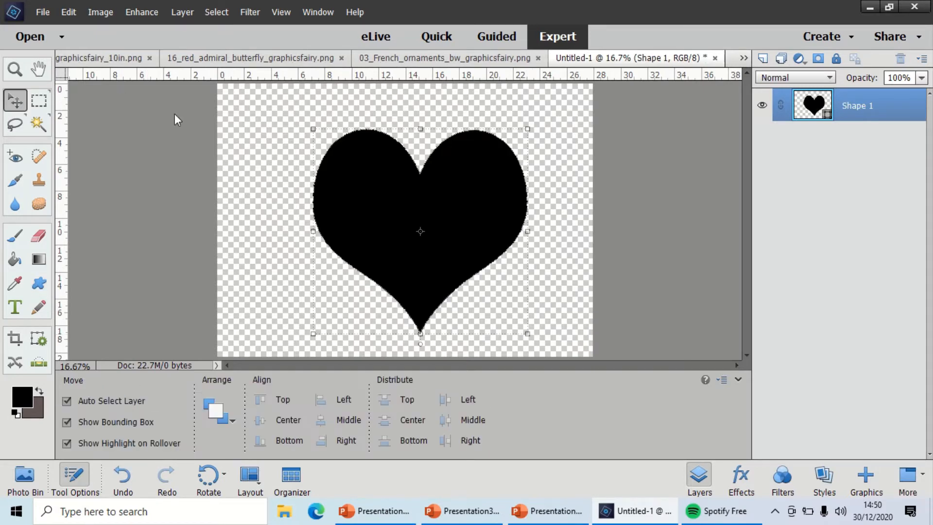
Step: Enlarge the heart shape to about 113% with its proportions kept and centre it on the canvas
left_click_drag(408, 217, 370, 191)
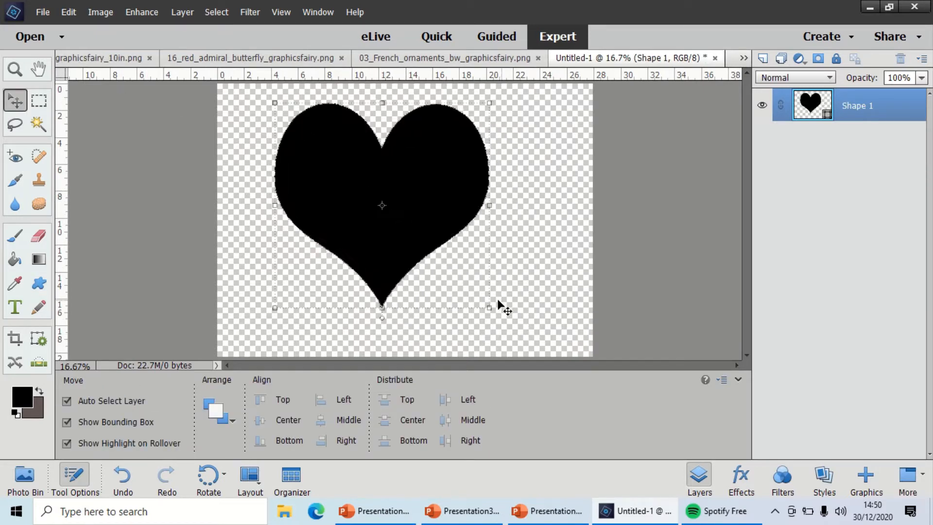
left_click_drag(490, 308, 518, 335)
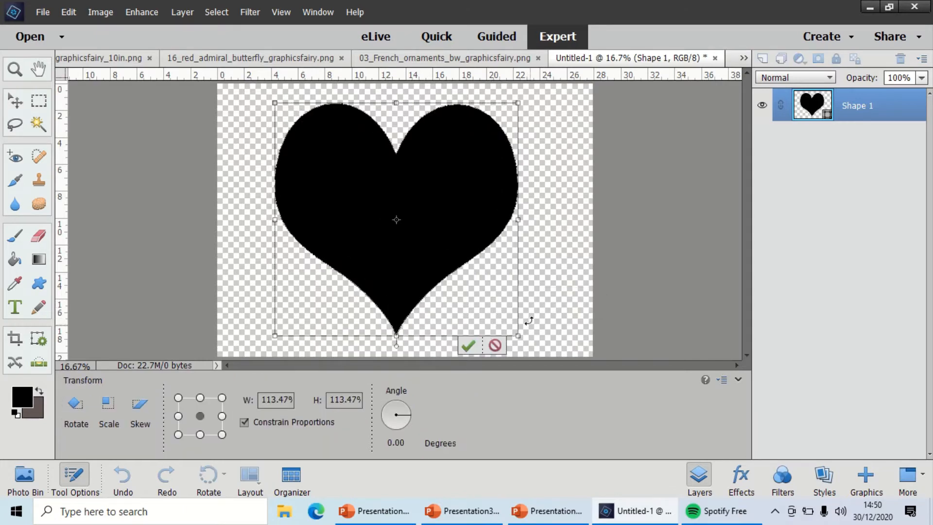
left_click(468, 345)
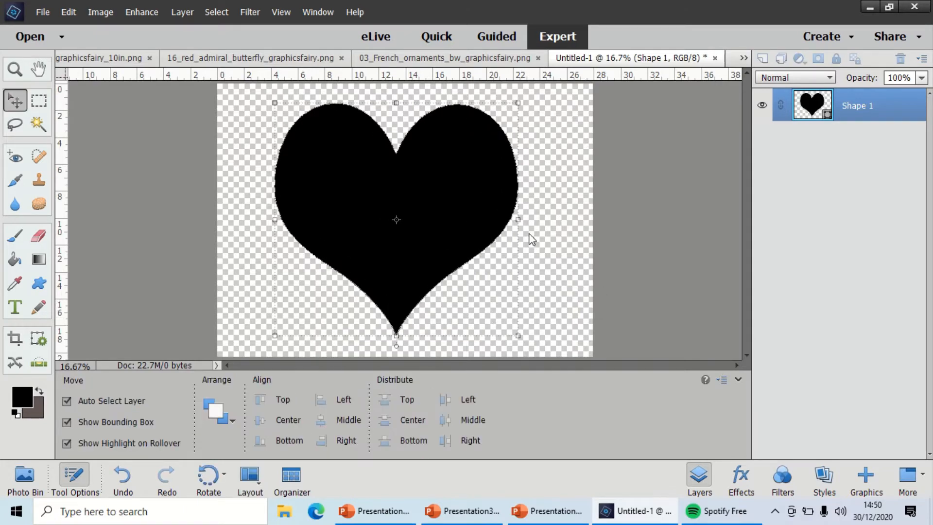
left_click_drag(474, 197, 483, 197)
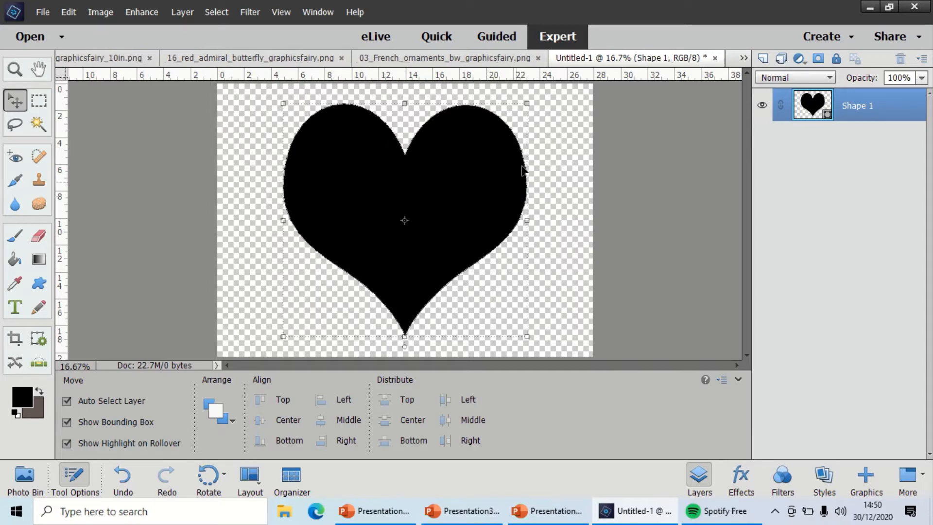
left_click(570, 137)
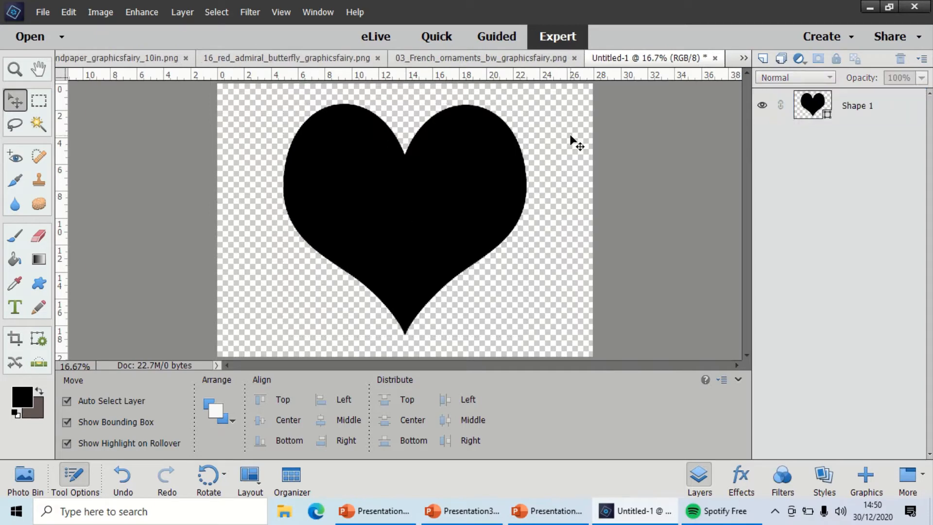
Step: Place the brown endpaper image above the heart and stretch its width to about 167% so it covers the whole heart
left_click(31, 477)
left_click_drag(108, 433, 393, 144)
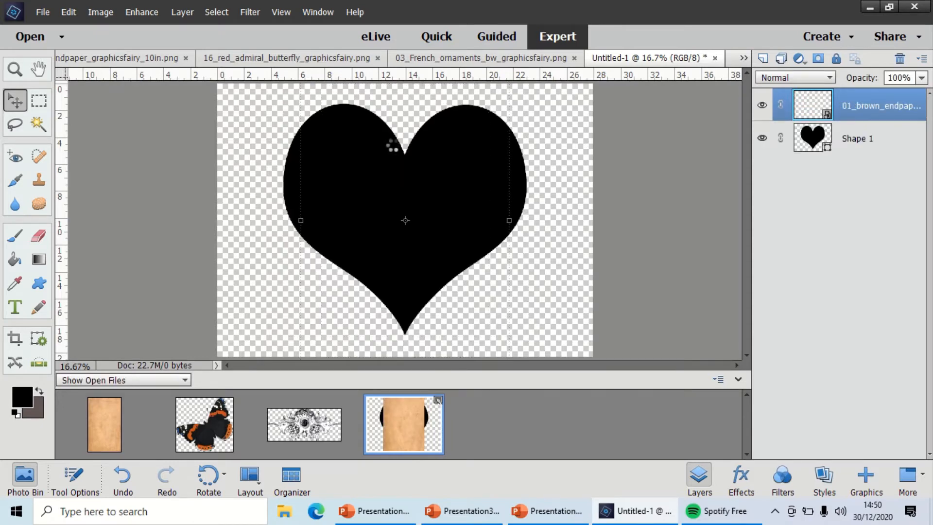
left_click_drag(322, 219, 271, 219)
left_click_drag(492, 226, 551, 219)
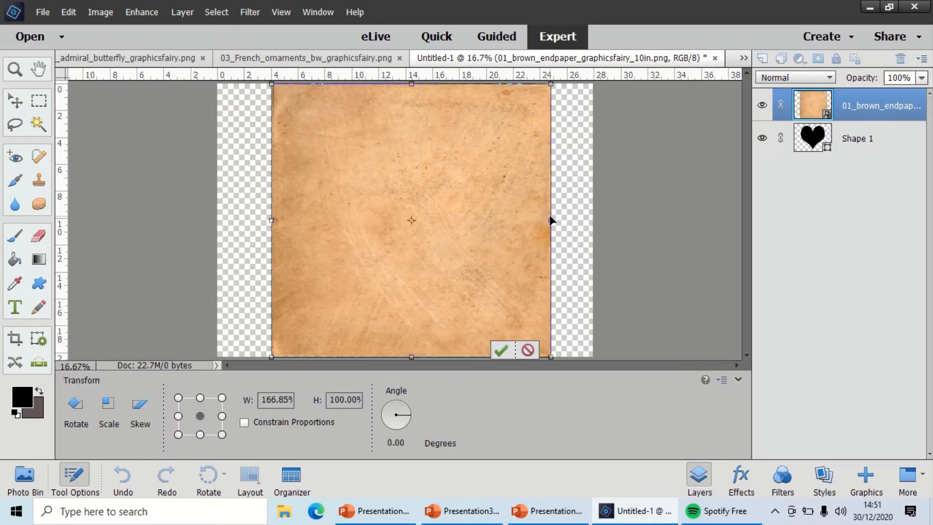
left_click(504, 348)
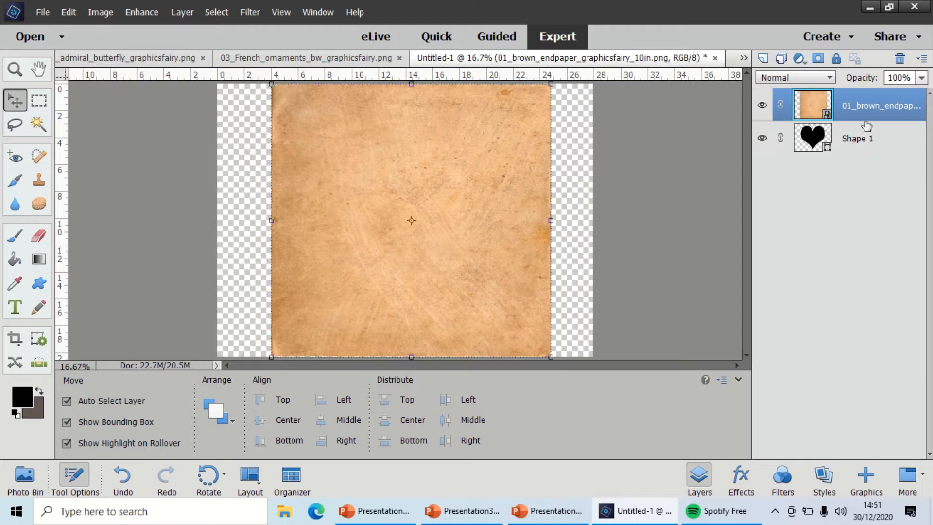
Step: Clip the brown endpaper layer to the heart shape layer beneath it and deselect the layers
key("alt")
left_click_drag(880, 119, 880, 117)
left_click(883, 117, "alt")
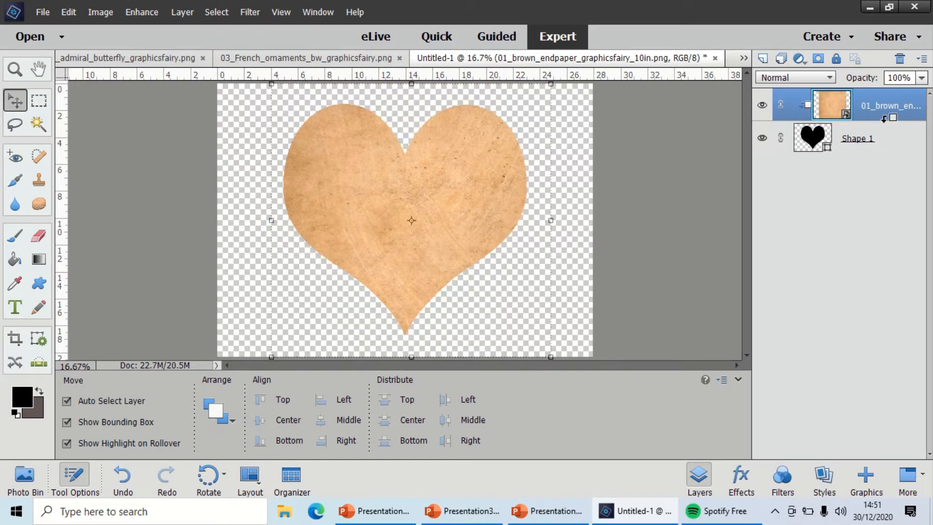
left_click(726, 203)
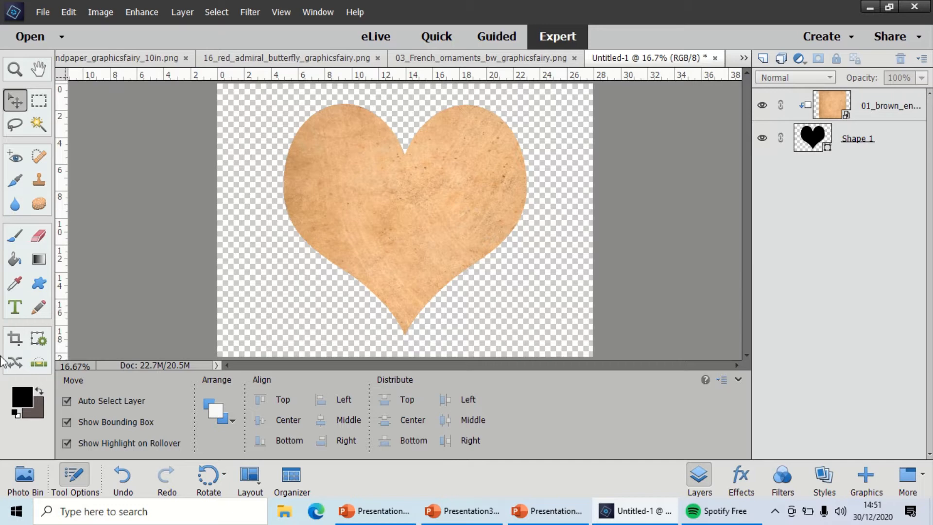
left_click(24, 482)
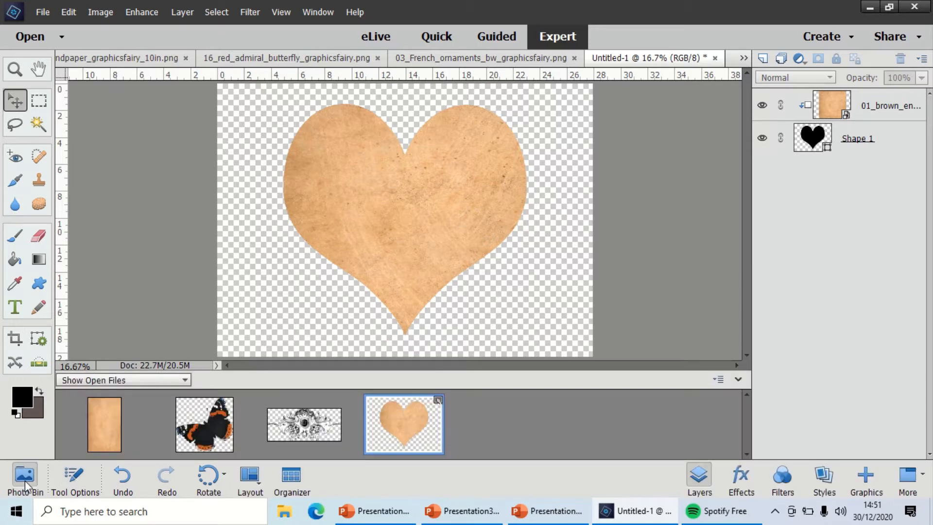
left_click_drag(212, 437, 451, 224)
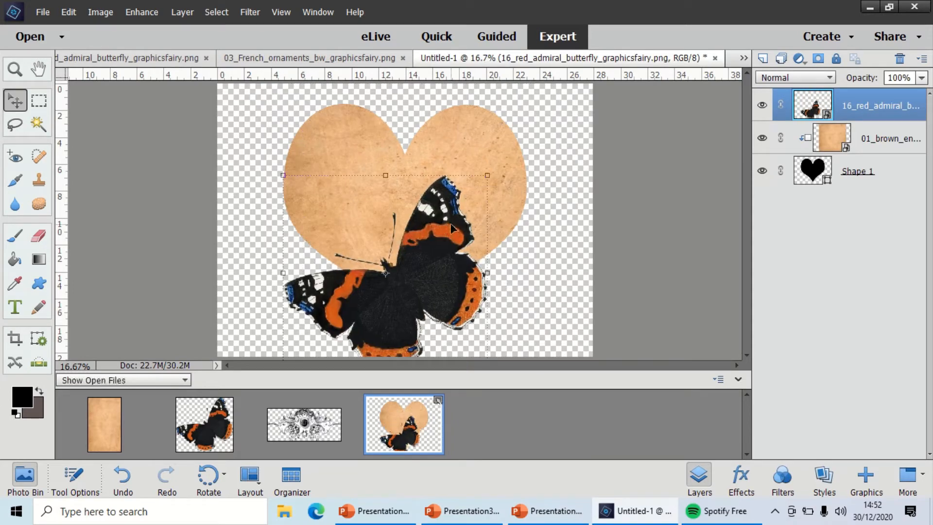
key("Delete")
left_click(443, 198)
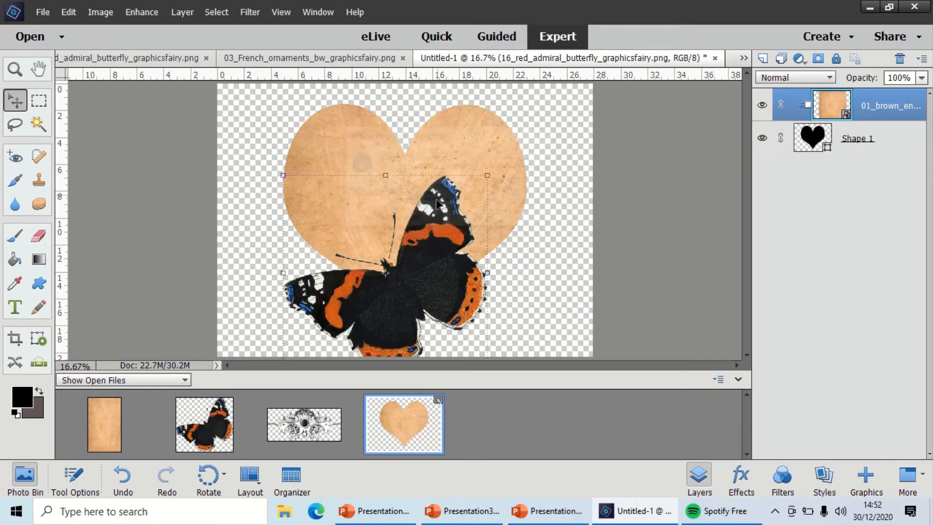
Step: Place the French ornaments image over the heart and stretch it to about 143% width and 129% height
left_click_drag(329, 437, 360, 184)
left_click_drag(463, 188, 550, 190)
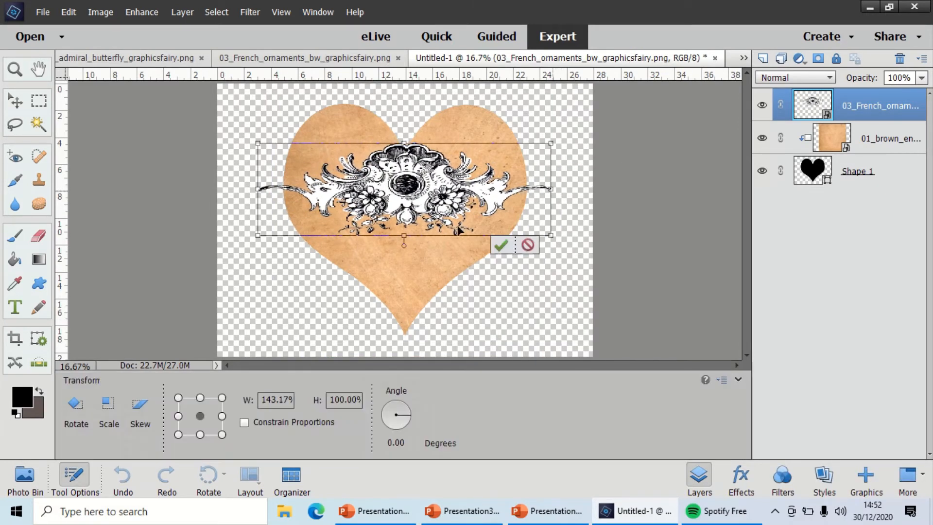
left_click_drag(405, 235, 405, 261)
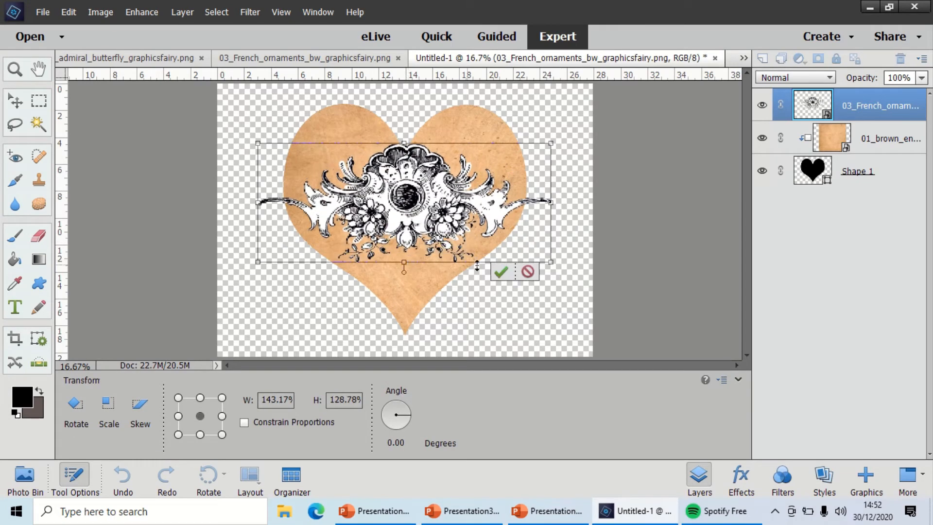
left_click(500, 273)
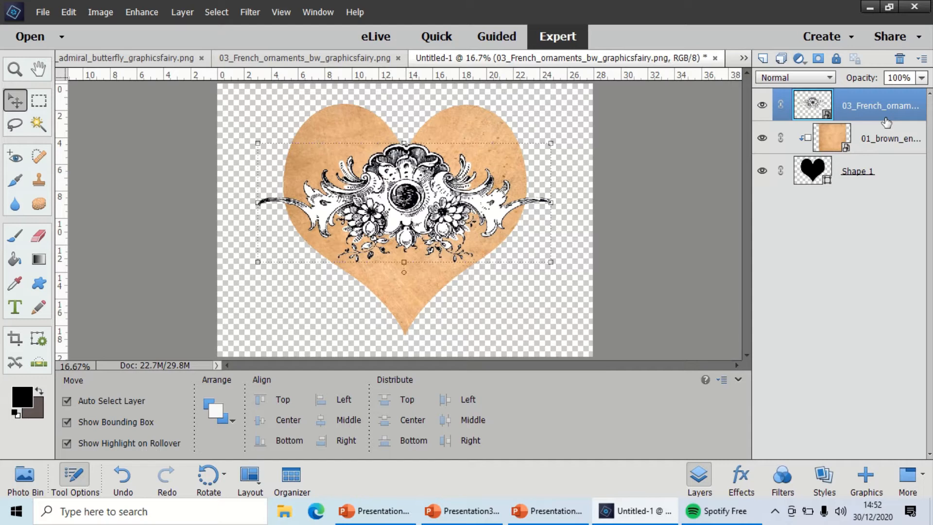
Step: Clip the French ornaments layer to the heart together with the brown endpaper and deselect the layers
key("alt")
left_click(886, 118, "alt")
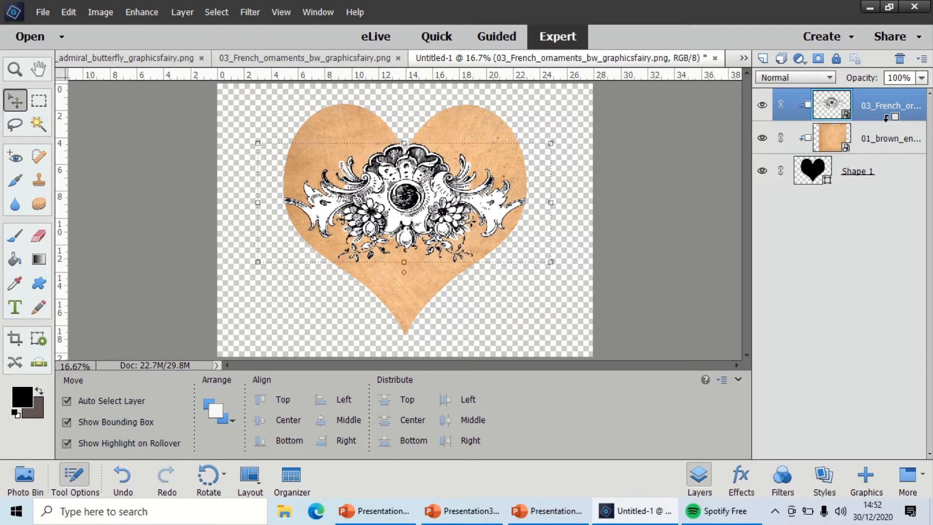
left_click(658, 243)
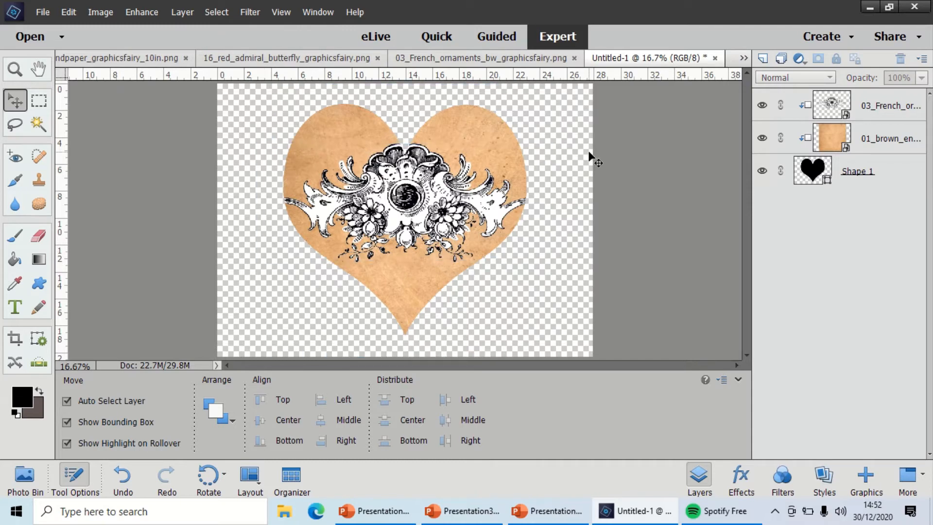
Step: Place the red admiral butterfly over the ornament and try scaling it to about 38% and 65% in different positions
left_click(19, 479)
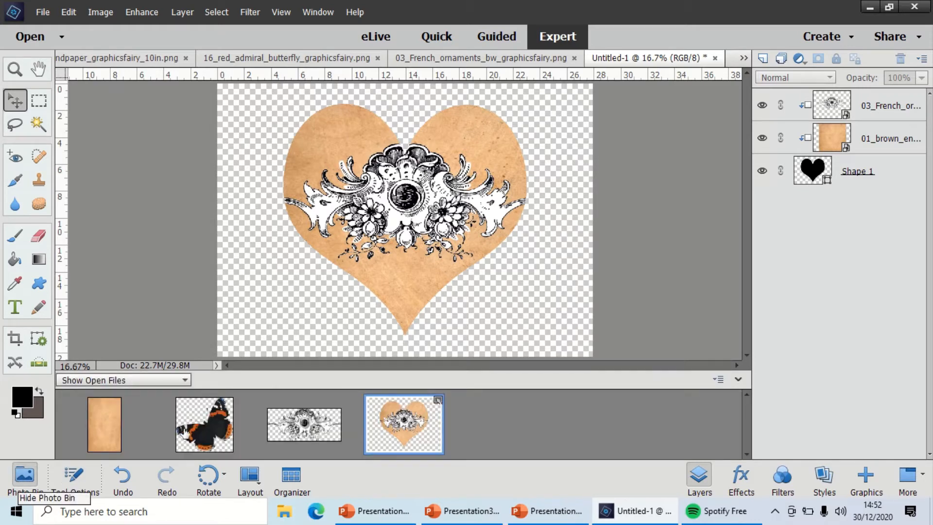
left_click_drag(199, 434, 442, 168)
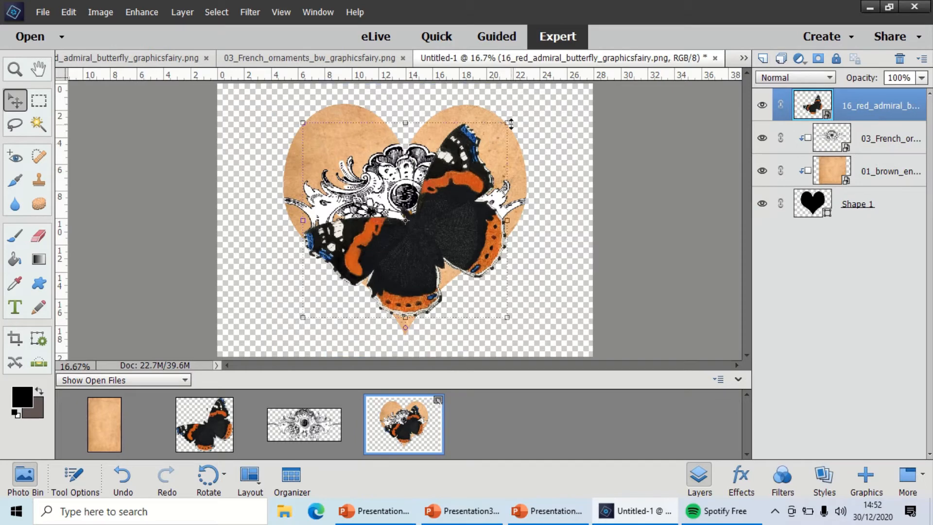
left_click_drag(507, 122, 382, 242)
left_click_drag(372, 289, 495, 190)
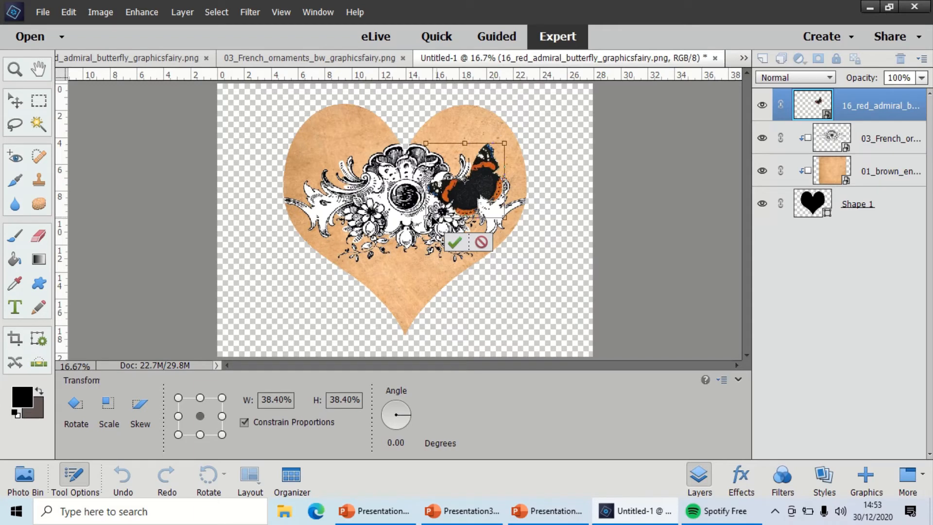
left_click_drag(425, 217, 372, 268)
left_click_drag(448, 248, 526, 278)
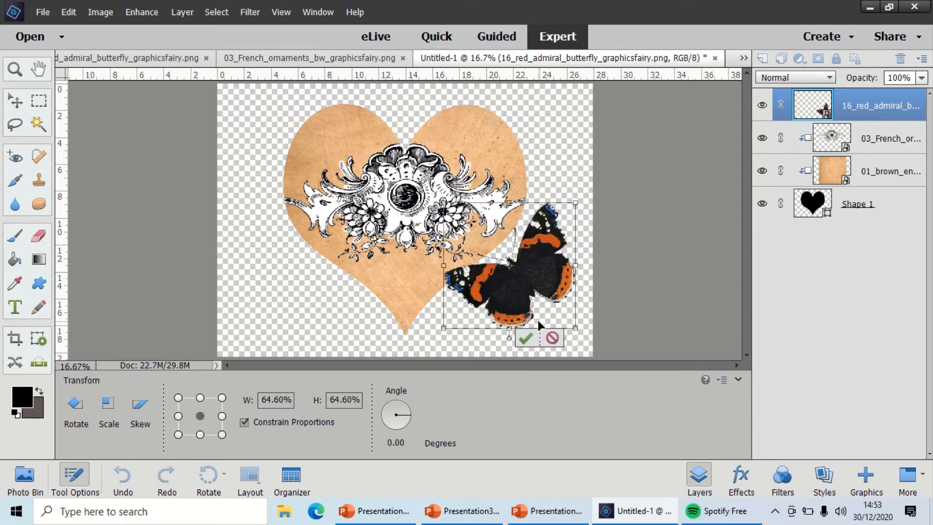
left_click_drag(538, 317, 481, 221)
left_click(495, 239)
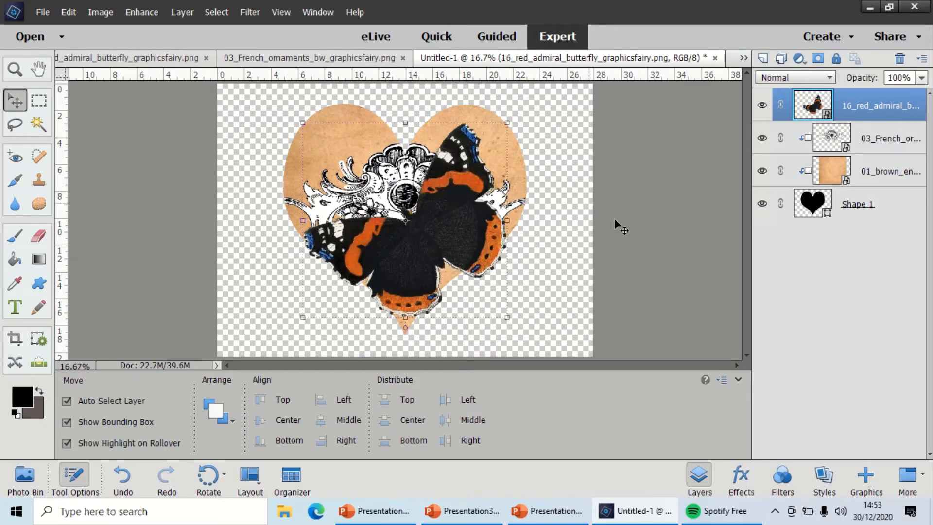
Step: Delete the red admiral butterfly layer from the composition
right_click(882, 106)
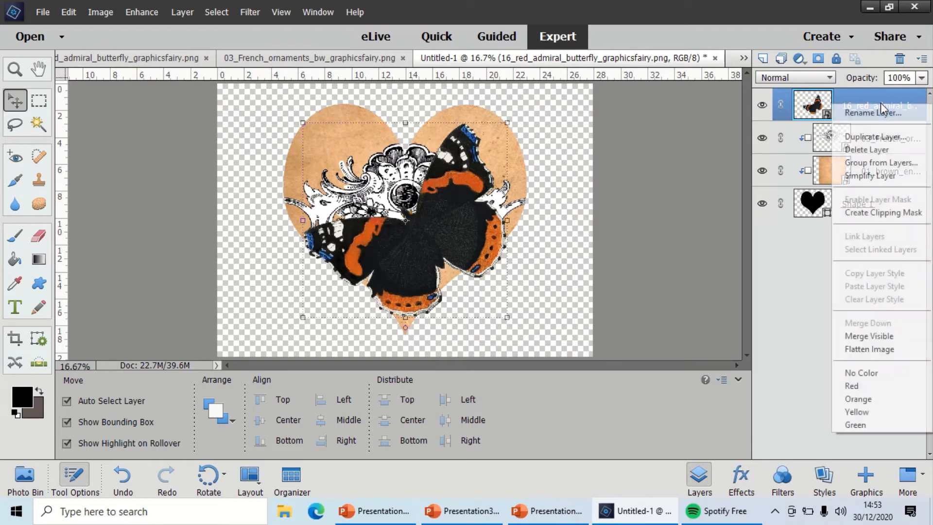
left_click(879, 149)
left_click(442, 192)
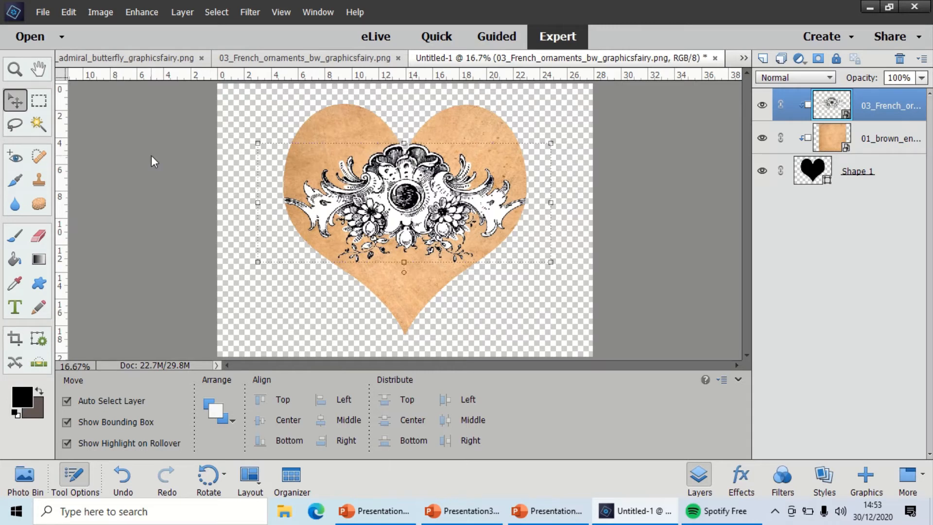
Step: Undo back to before the French ornaments layer was clipped and move the ornament down over the heart's lower half
key("ctrl+z")
key("ctrl+z")
key("ctrl+z")
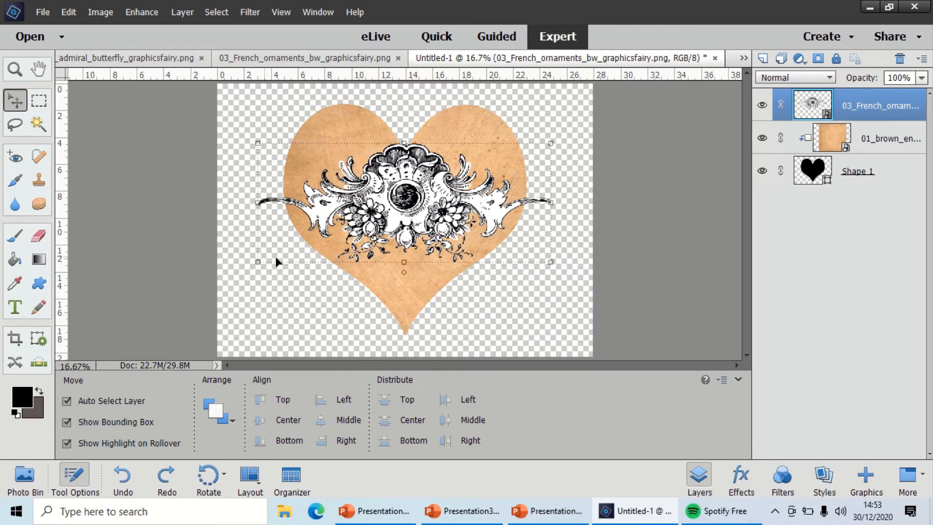
left_click_drag(419, 192, 421, 253)
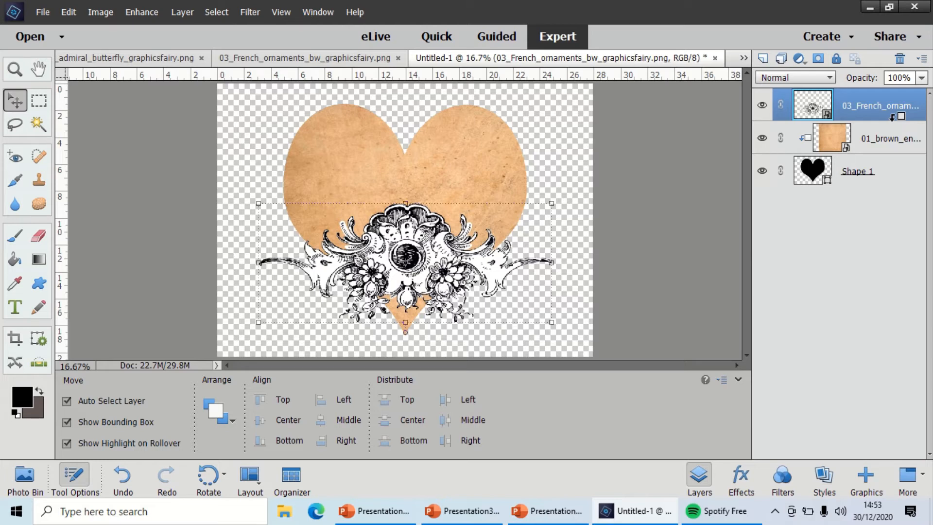
Step: Clip the French ornaments layer to the heart, move the ornament up to the heart's middle and deselect it
left_click(892, 117, "alt")
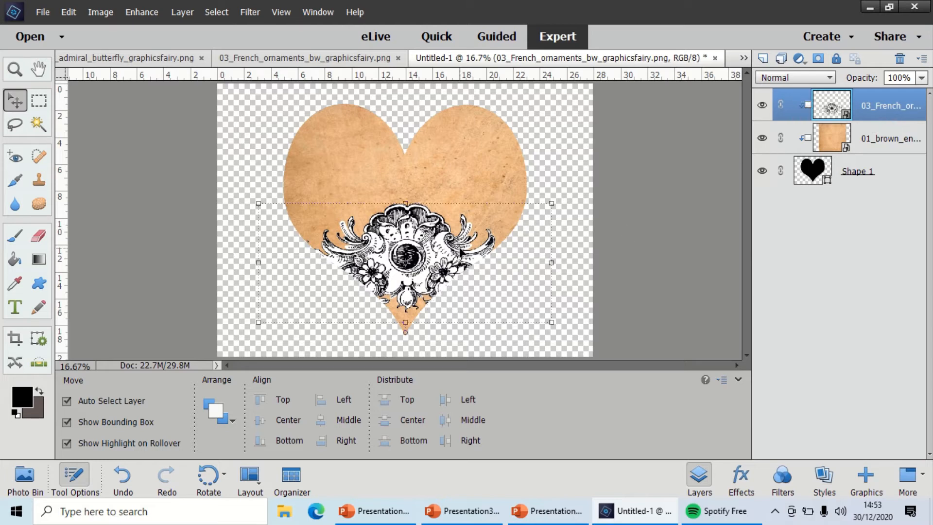
left_click_drag(446, 256, 446, 232)
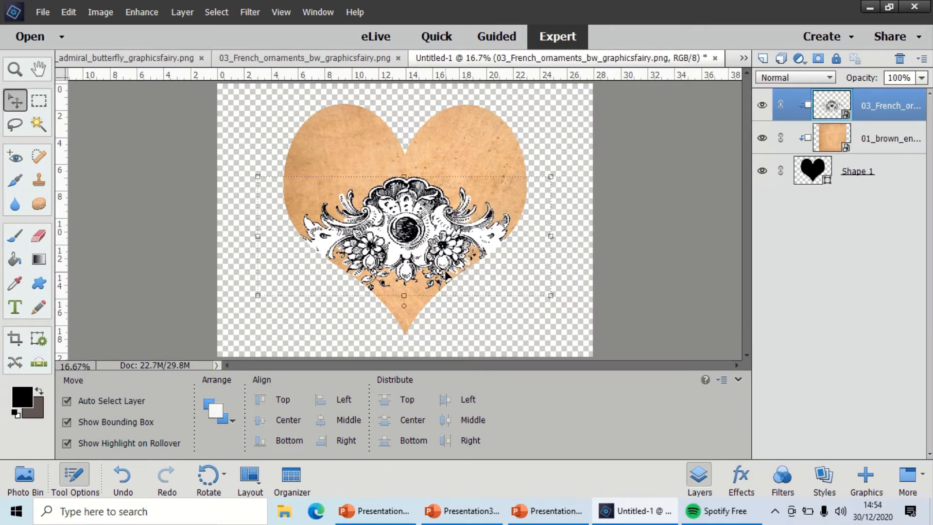
left_click(590, 190)
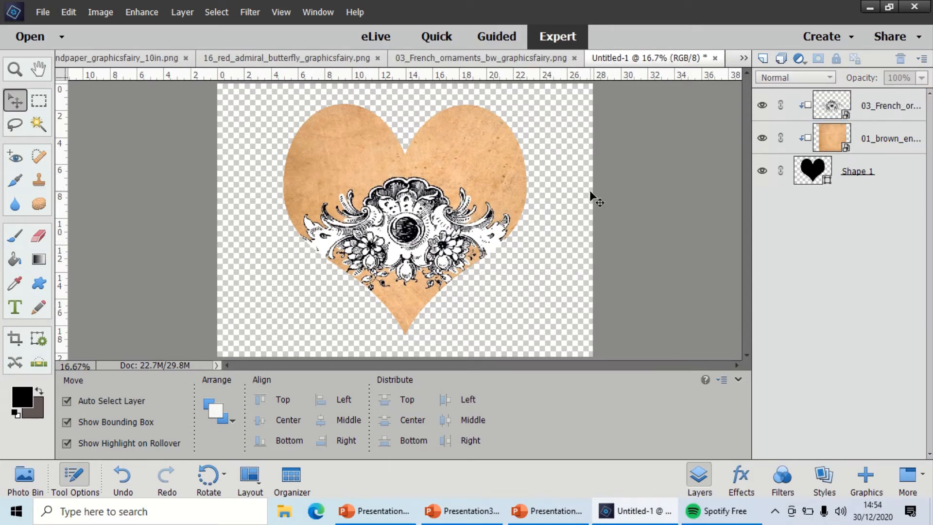
Step: Place the red admiral butterfly on the heart's right lobe at about 40.5% scale and make it the topmost layer
left_click(24, 482)
left_click_drag(221, 432, 489, 159)
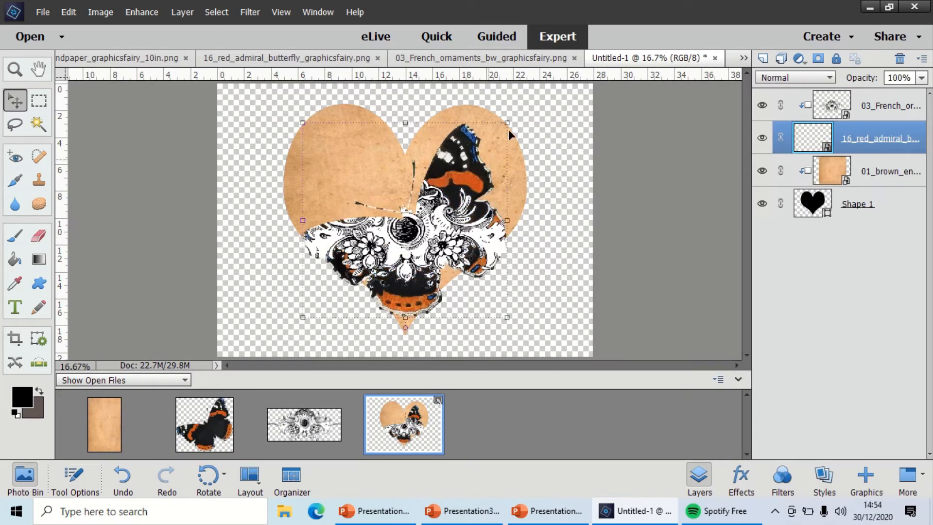
left_click_drag(505, 123, 386, 239)
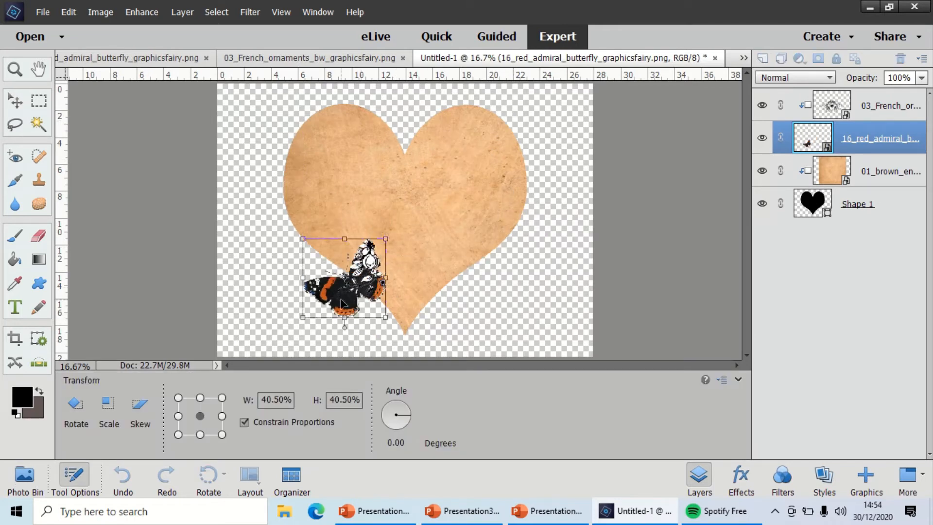
left_click_drag(349, 296, 455, 175)
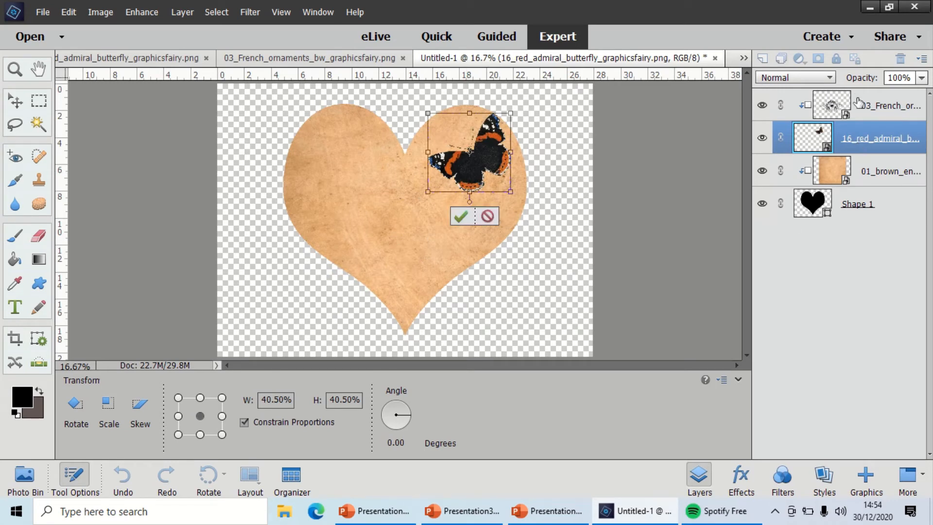
left_click(461, 217)
left_click_drag(870, 139, 856, 93)
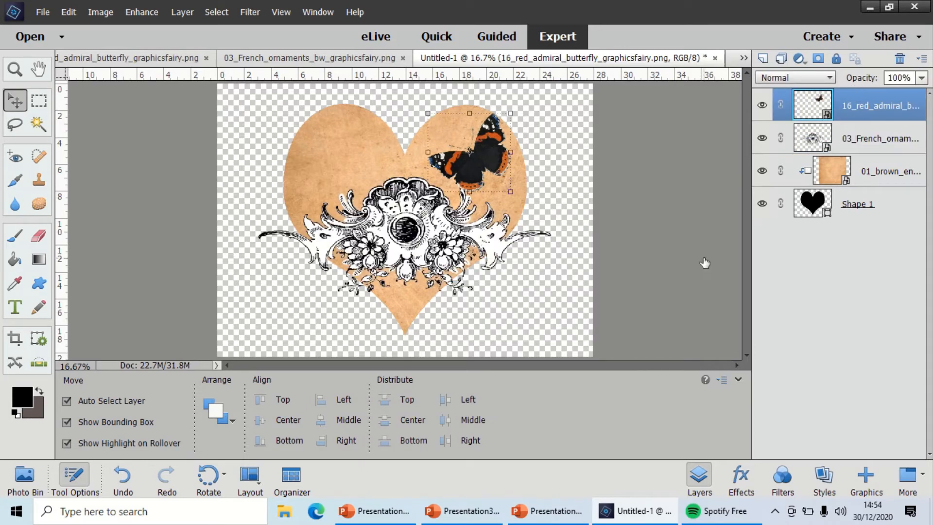
Step: Clip the French ornaments layer to the heart again, above the brown endpaper, and deselect the layers
left_click(884, 142)
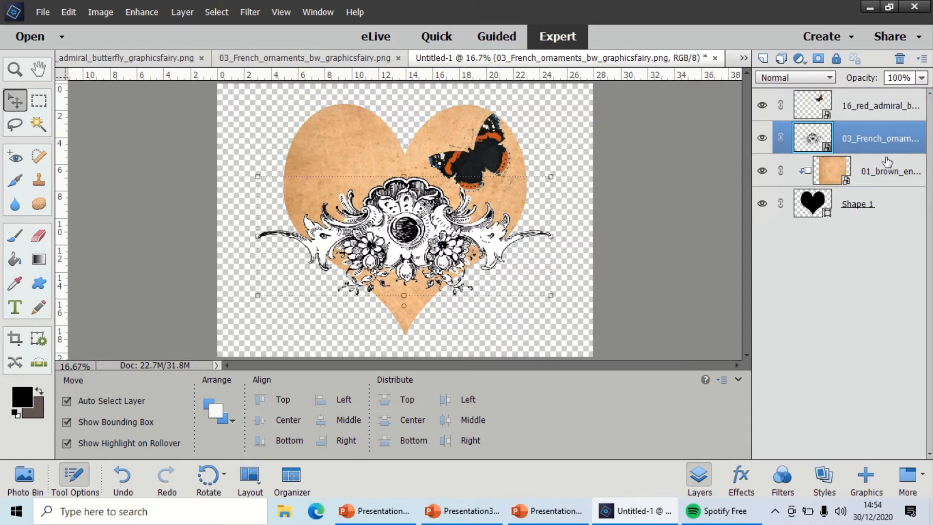
left_click(886, 166)
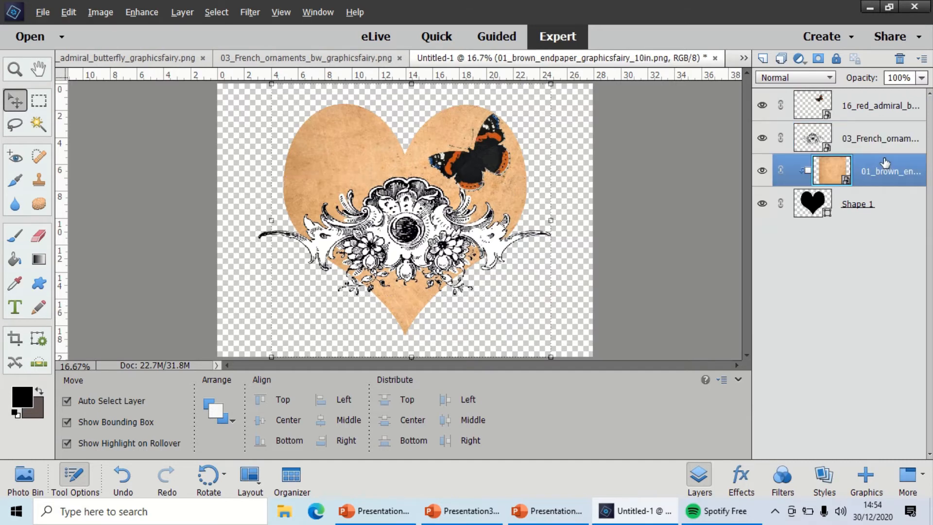
left_click(883, 151, "alt")
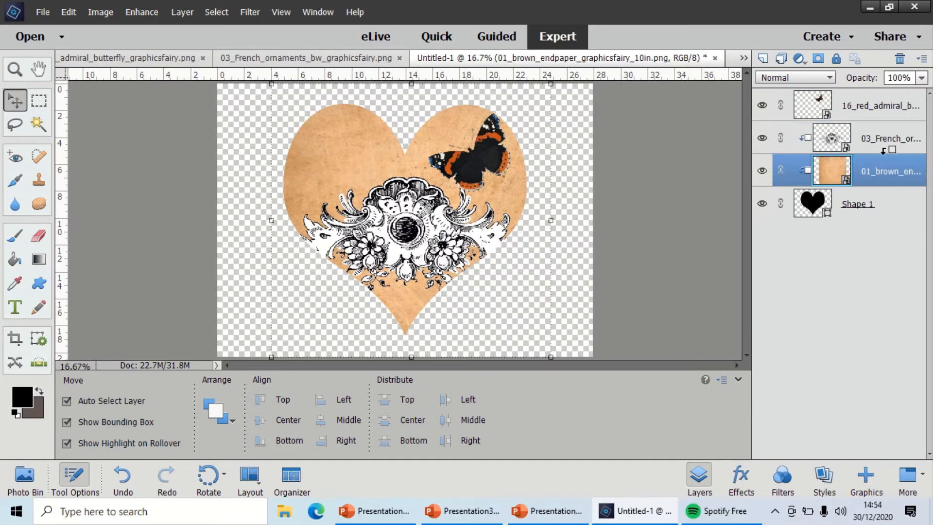
left_click(692, 250)
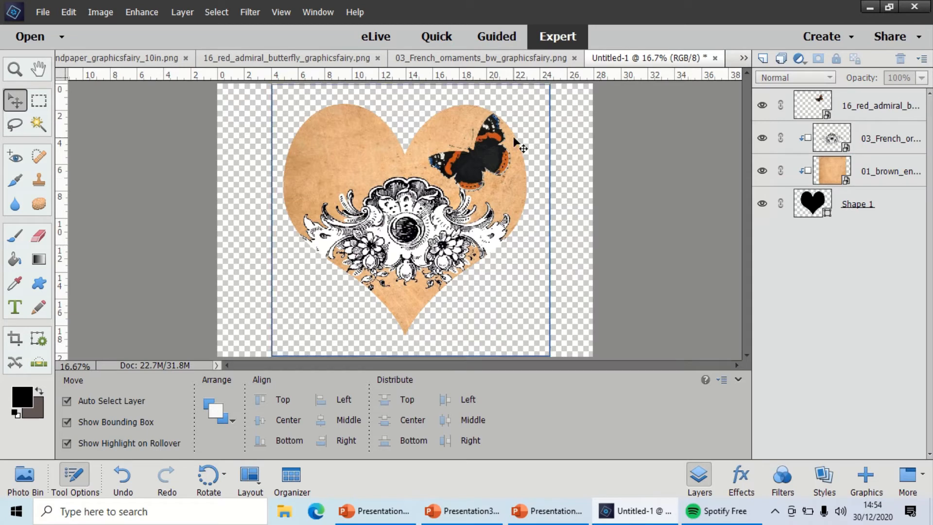
Step: Try enlarging the red admiral butterfly to about 147% and shifting it over the heart's right lobe
left_click_drag(491, 159, 530, 116)
left_click(610, 158)
left_click_drag(478, 203, 456, 199)
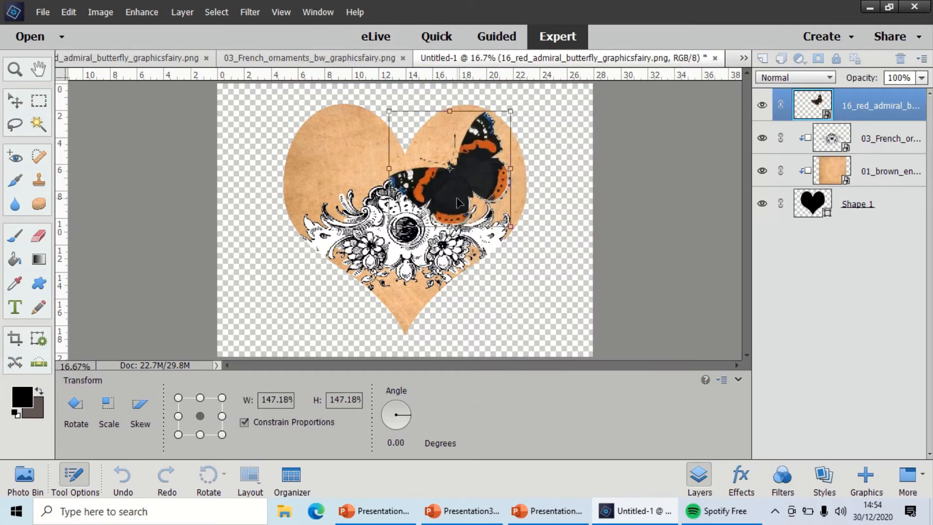
left_click(486, 251)
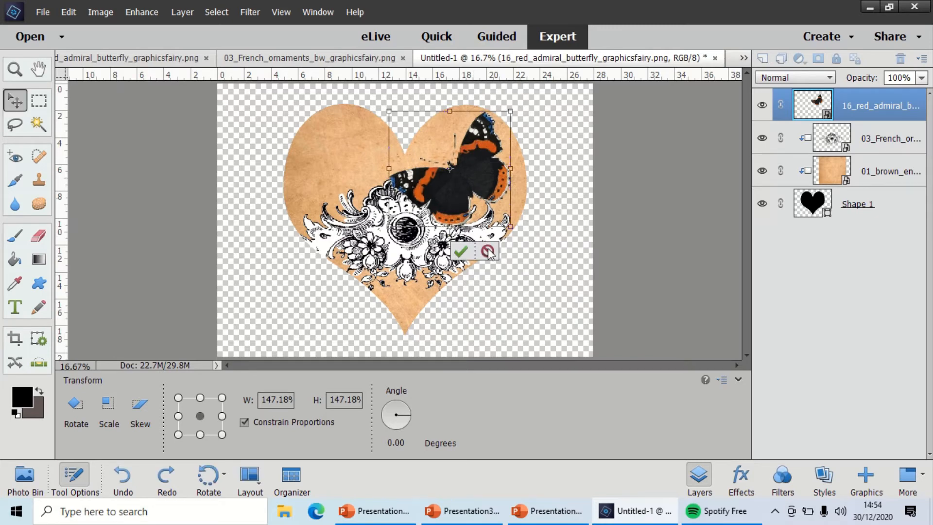
Step: Delete the red admiral butterfly layer, leaving only the ornament, endpaper and heart layers
right_click(832, 104)
left_click(862, 160)
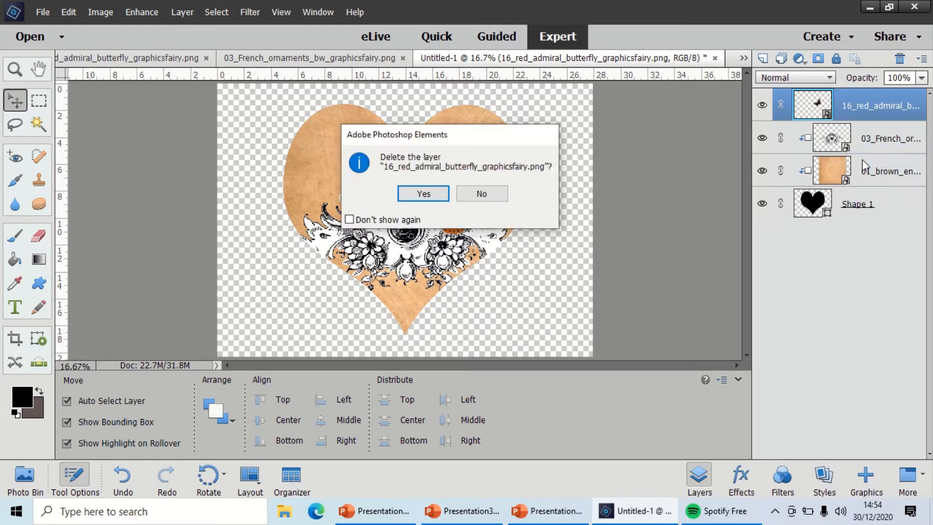
left_click(424, 194)
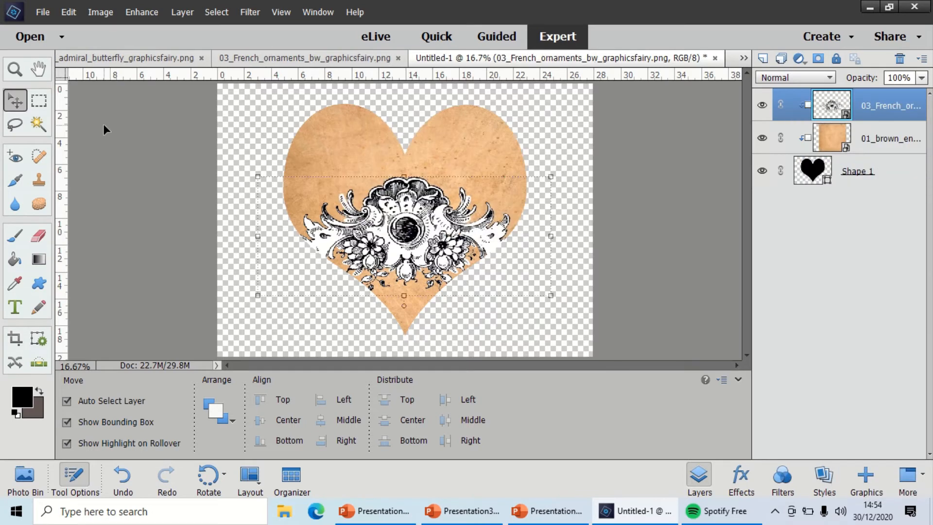
Step: Open 02_butterfly_painted_lady_side_graphicsfairy from the BUTTERFLY IMAGES folder of the GRAPHICS FAIRY IMAGE BANK
left_click(29, 36)
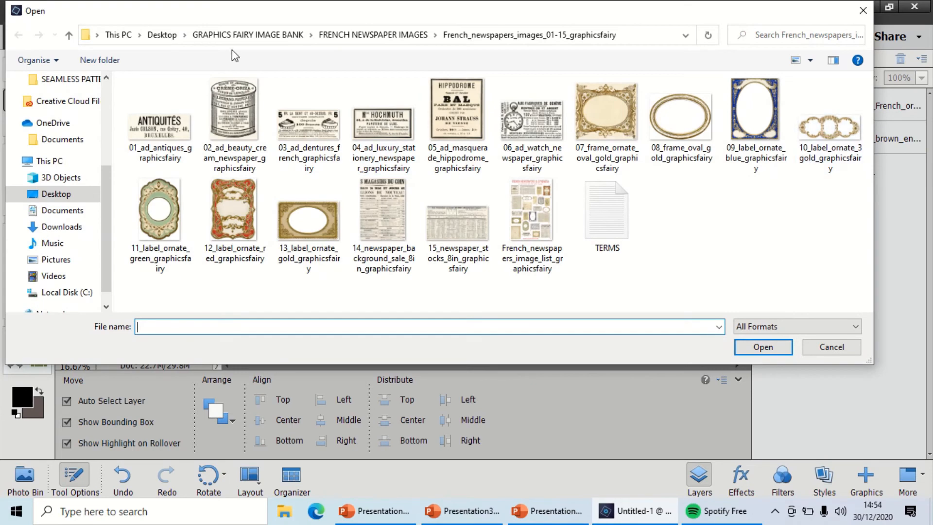
left_click(248, 34)
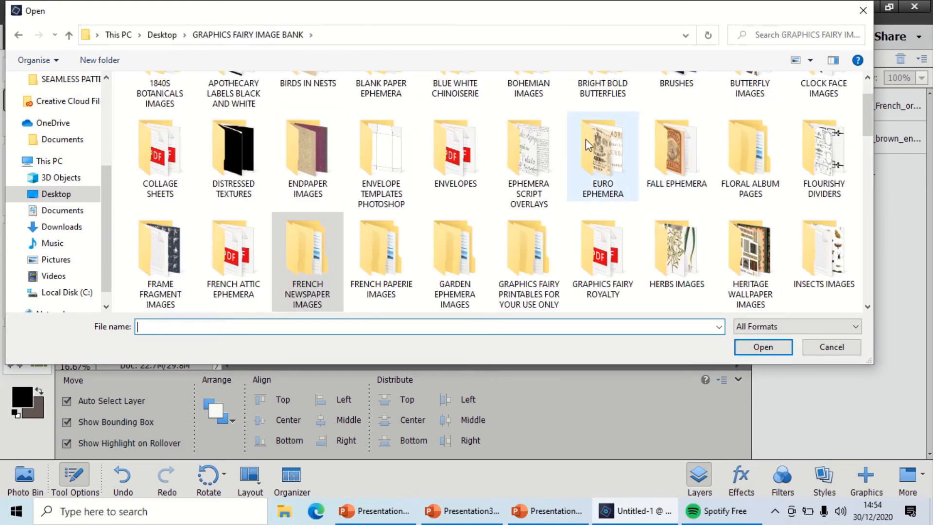
left_click_drag(865, 126, 865, 116)
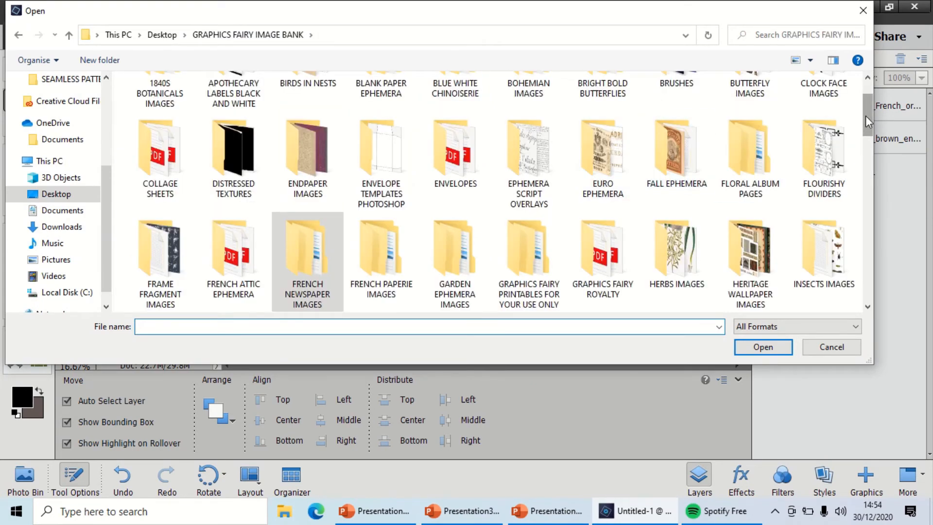
double_click(749, 132)
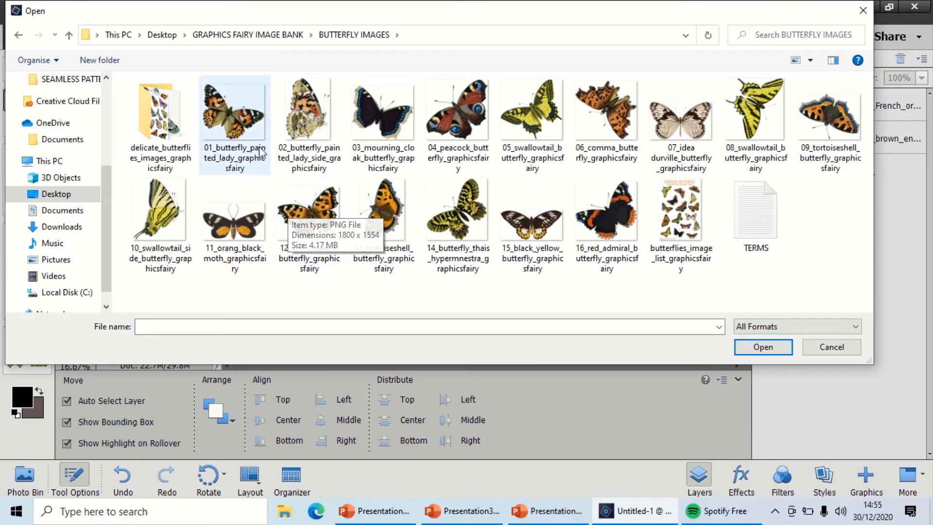
double_click(323, 120)
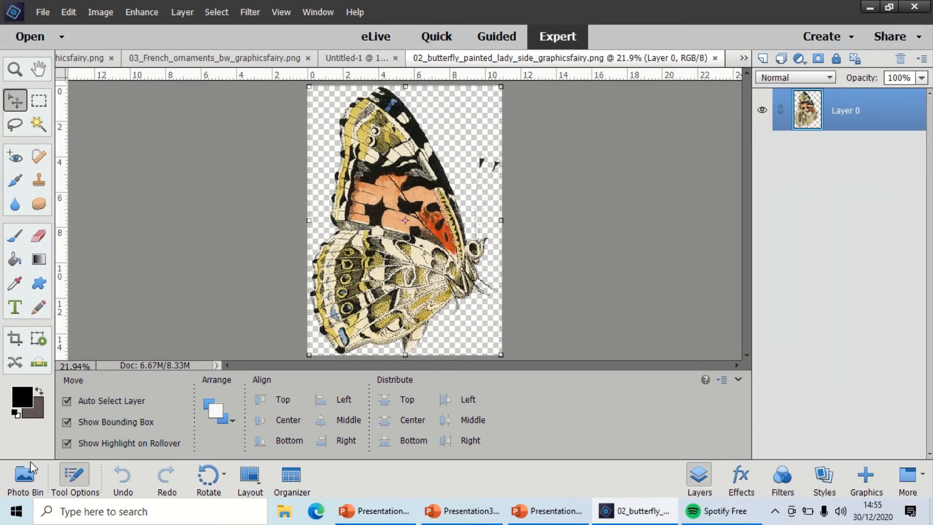
Step: Add the painted lady butterfly to the heart composition and scale it to about 47% on the heart's right lobe
left_click(25, 474)
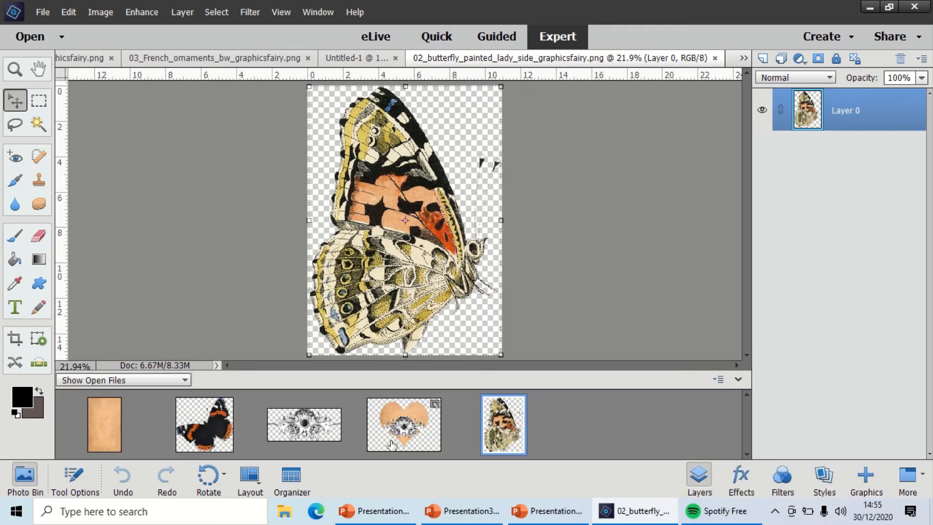
left_click(390, 446)
mouse_move(515, 436)
left_mouse_down()
mouse_move(486, 389)
mouse_move(496, 235)
left_mouse_up()
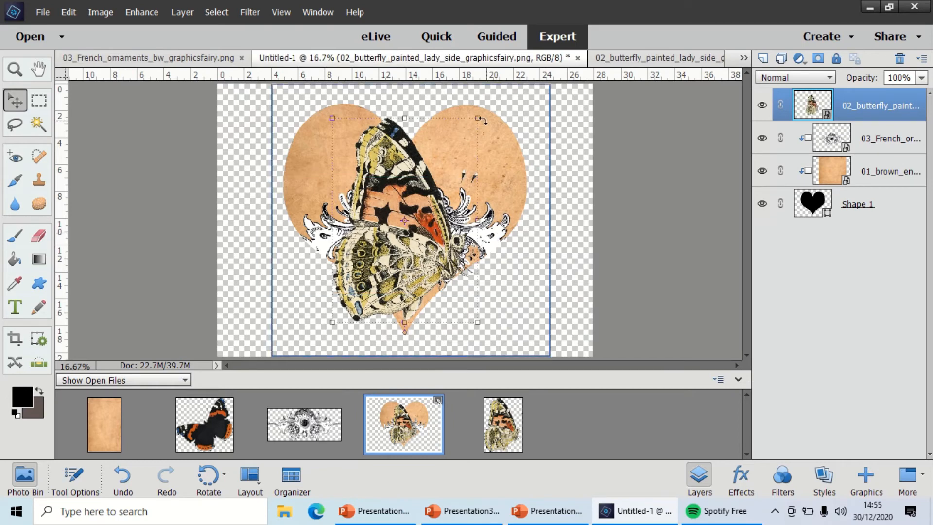
left_click_drag(477, 118, 409, 217)
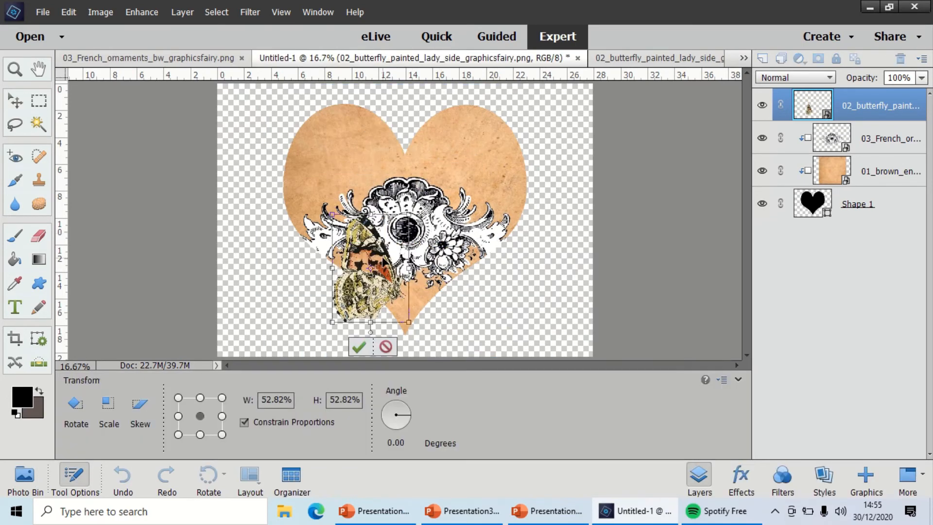
left_click_drag(388, 259, 482, 162)
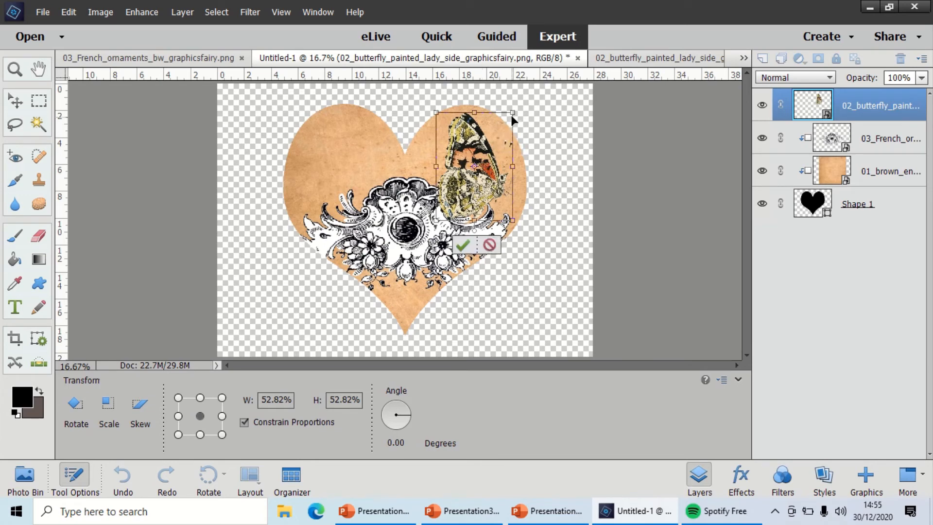
left_click_drag(511, 115, 504, 126)
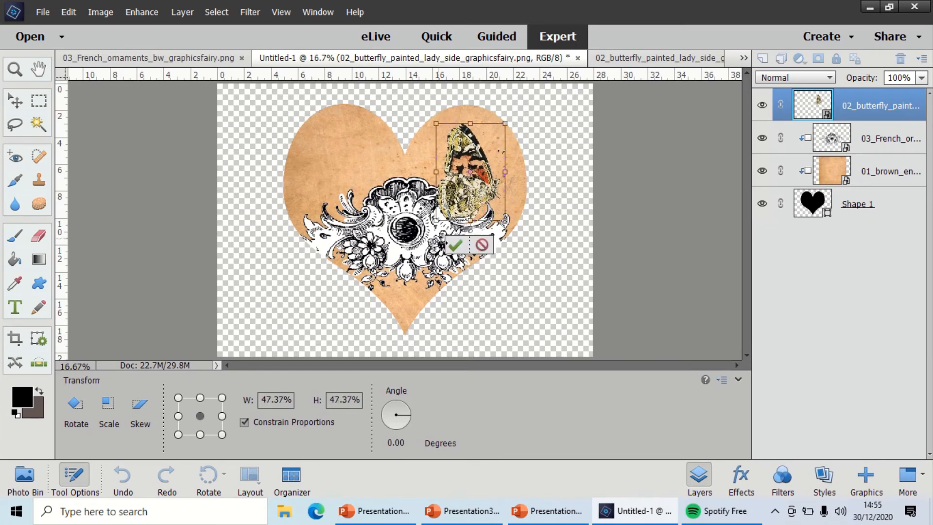
left_click(455, 245)
Step: Move the French ornament down over the heart's lower half and reduce its height to about 95%
left_click_drag(430, 198, 430, 214)
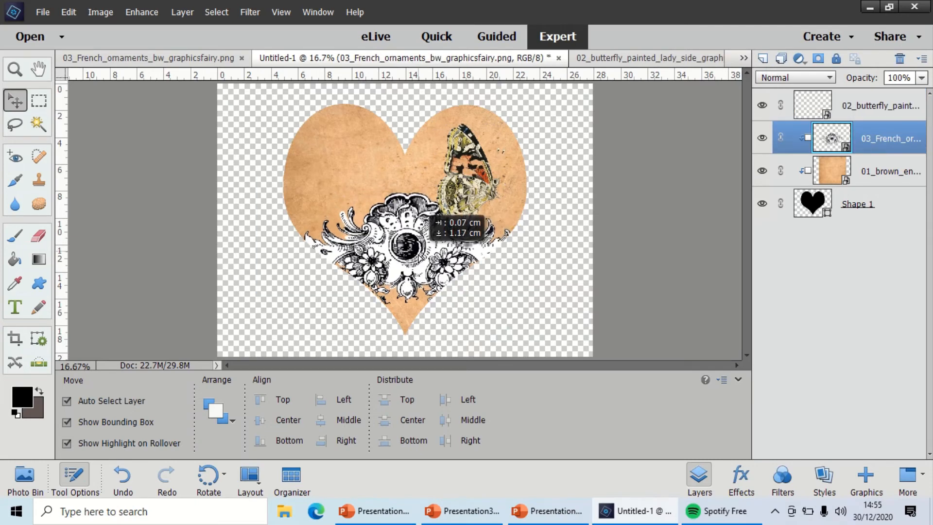
left_click_drag(419, 255, 418, 264)
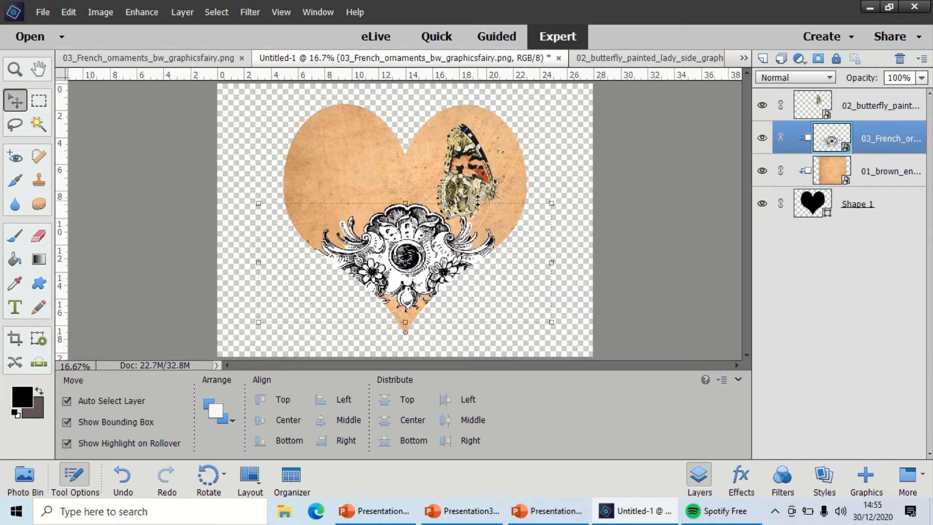
left_click_drag(472, 204, 472, 208)
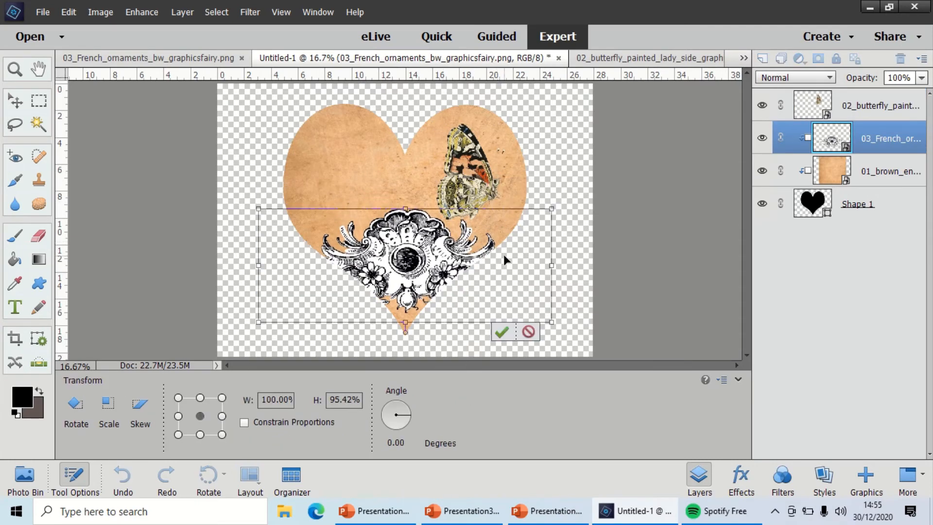
left_click(502, 332)
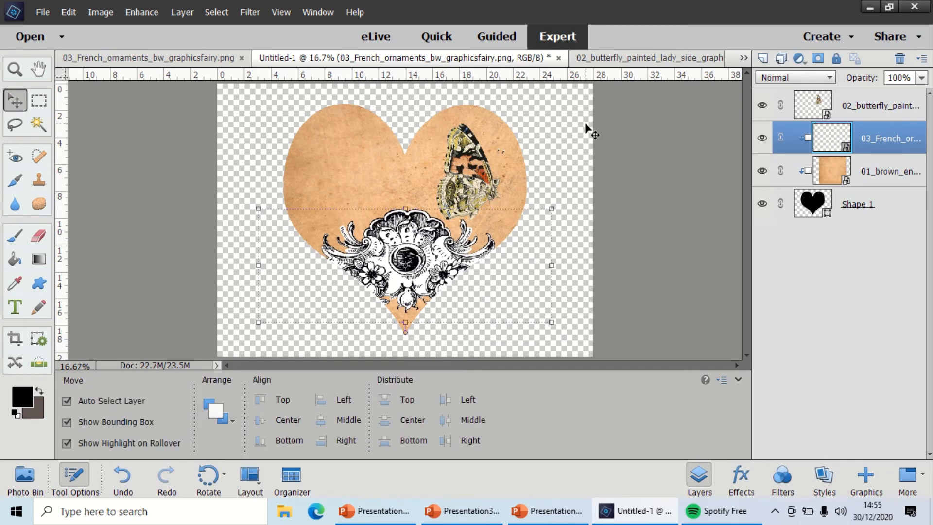
Step: Move the painted lady butterfly up within the right lobe, tilt it clockwise and deselect it
left_click_drag(491, 144, 487, 100)
left_click_drag(466, 132, 522, 131)
left_click(429, 234)
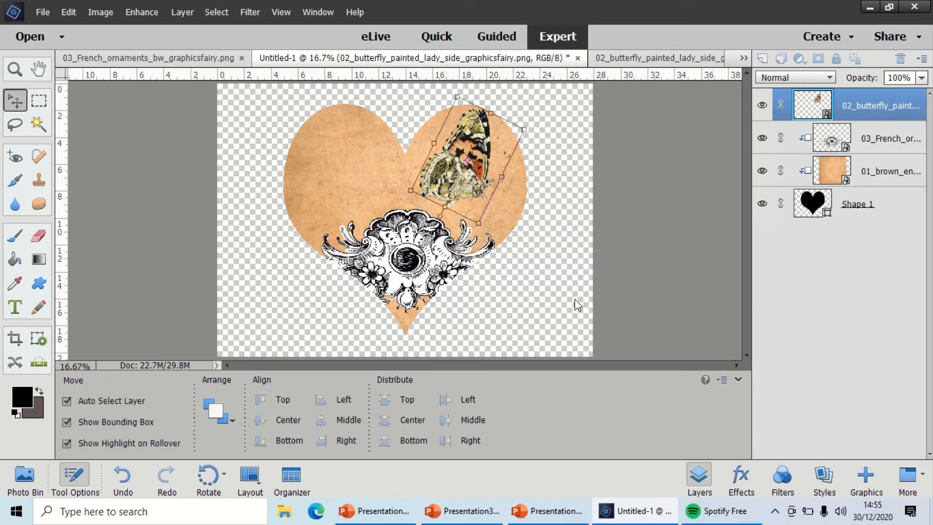
left_click(574, 299)
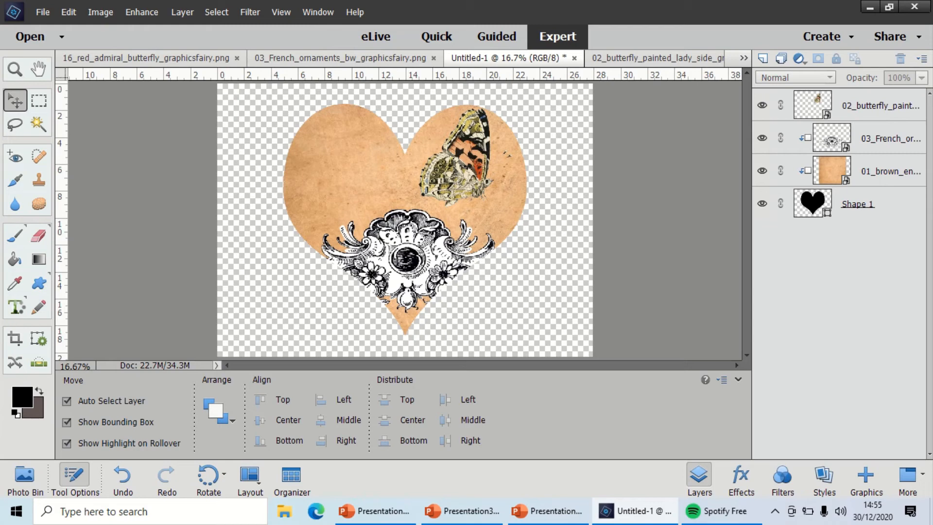
Step: Add the horizontal text "Faith" in Magiera Script on the heart's left lobe and colour it black
left_click(16, 306)
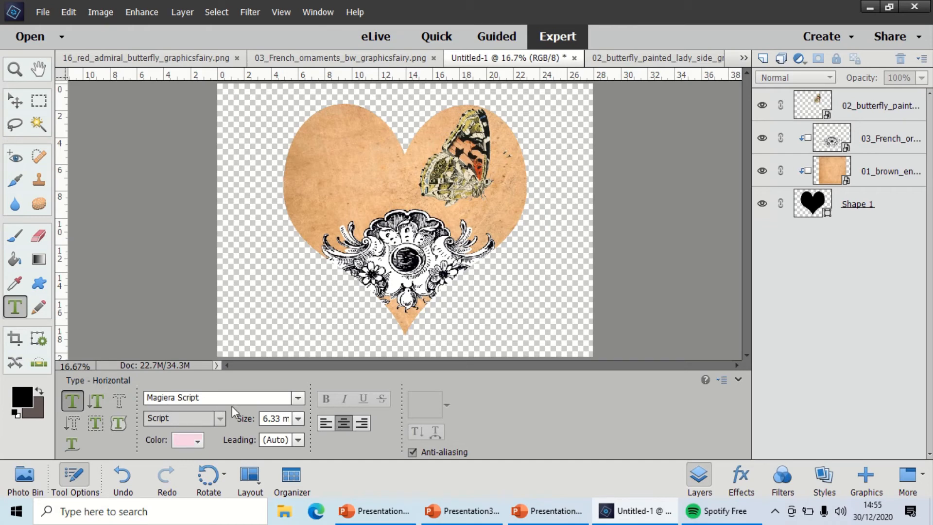
left_click(305, 160)
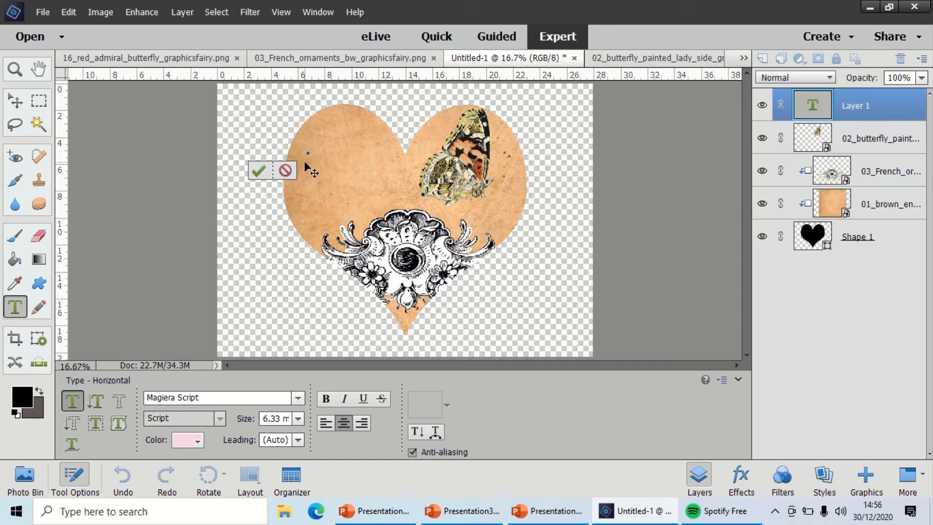
type("Beauti")
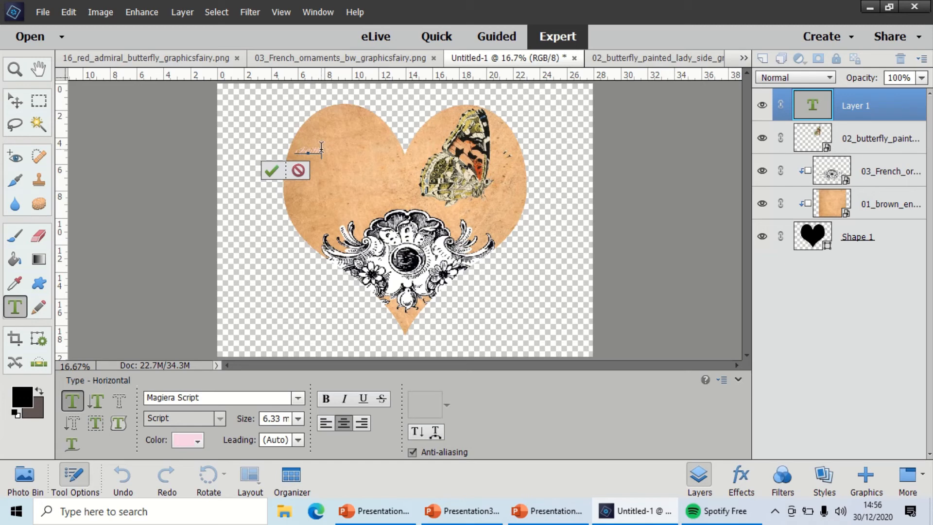
left_click_drag(322, 148, 287, 155)
left_click(187, 441)
left_click(259, 372)
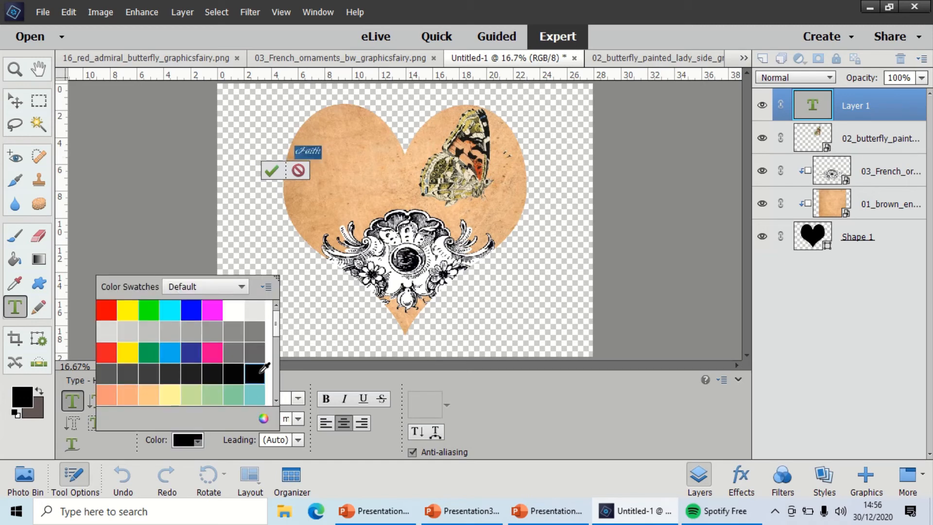
Step: Commit the black "Faith" text and enlarge it proportionally to span most of the heart's left lobe
left_click(309, 168)
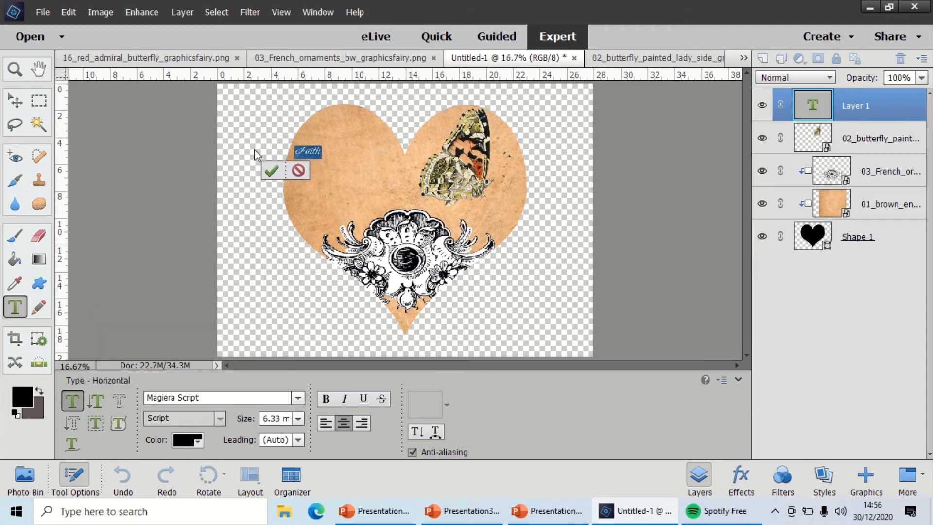
left_click(271, 171)
key("v")
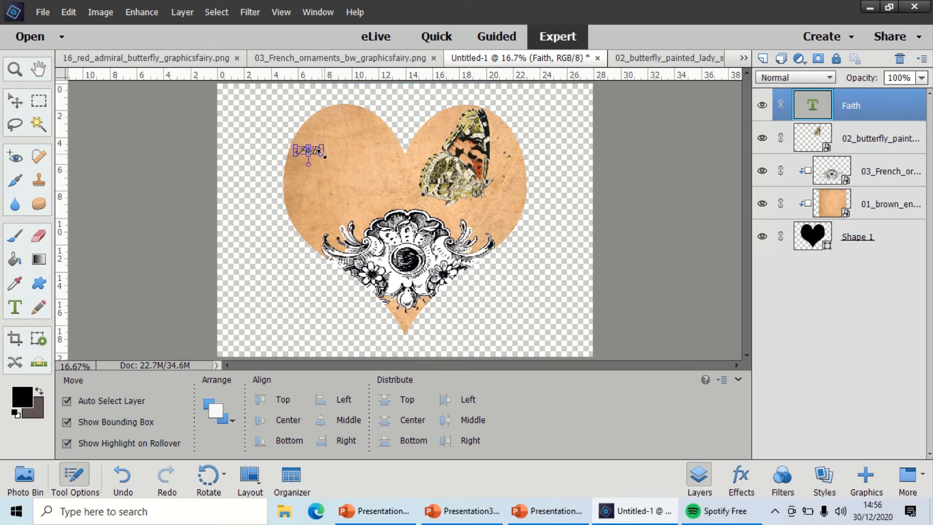
left_click_drag(324, 155, 351, 204)
left_click(334, 232)
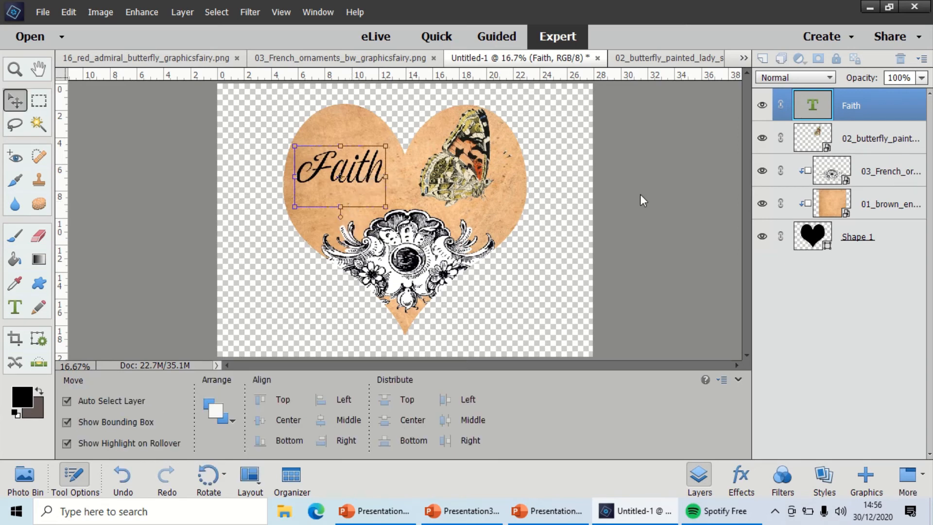
Step: Reposition "Faith" in the upper part of the left lobe, tilted about 15° counter-clockwise with its height reduced to about 94%
left_click(672, 175)
left_click_drag(370, 174, 377, 180)
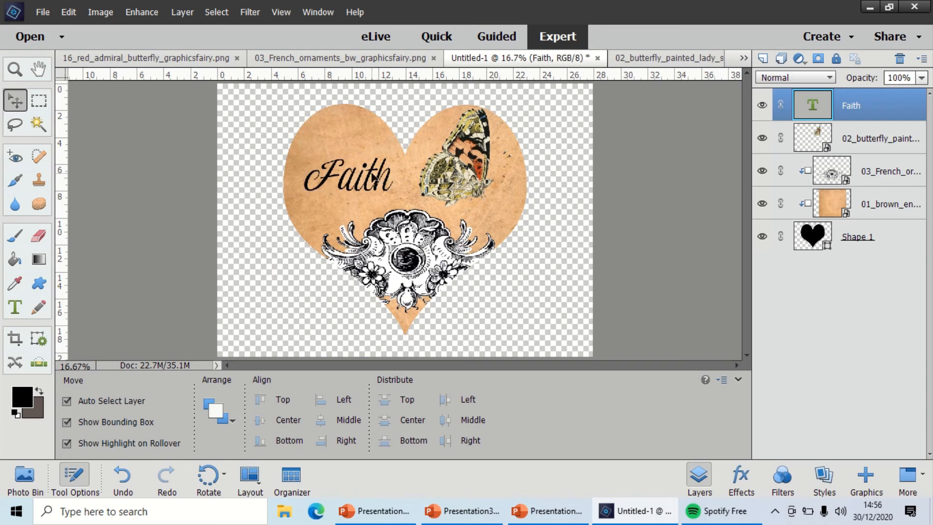
mouse_move(349, 157)
left_mouse_down()
mouse_move(361, 97)
mouse_move(339, 146)
mouse_move(348, 147)
mouse_move(337, 149)
left_mouse_up()
left_click_drag(358, 191, 347, 158)
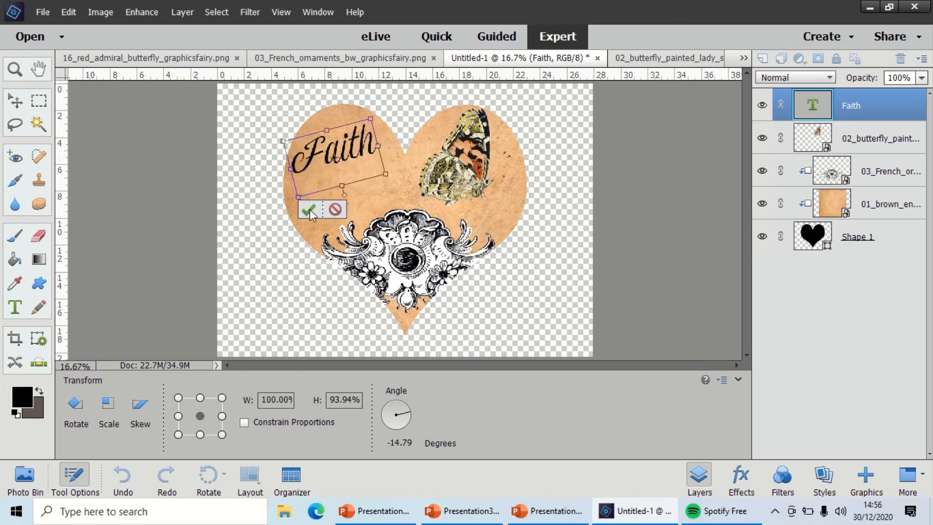
left_click(310, 209)
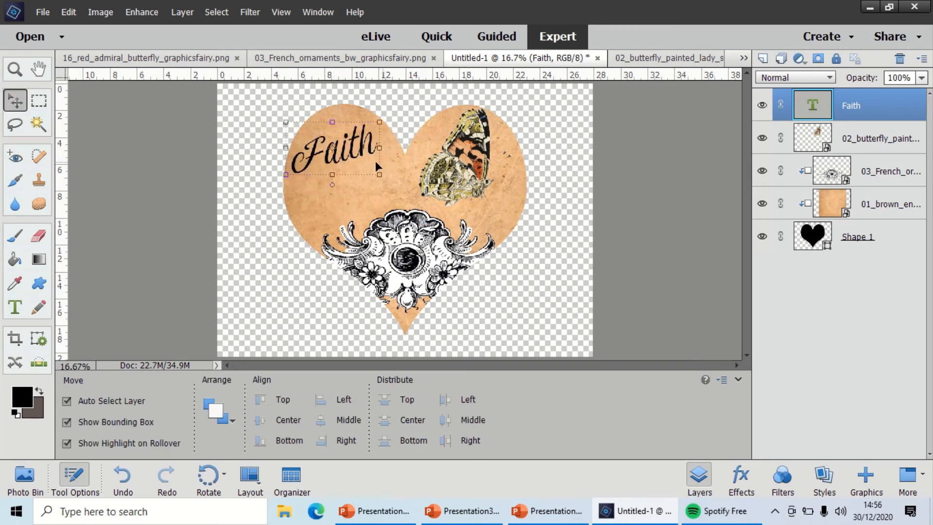
left_click(594, 208)
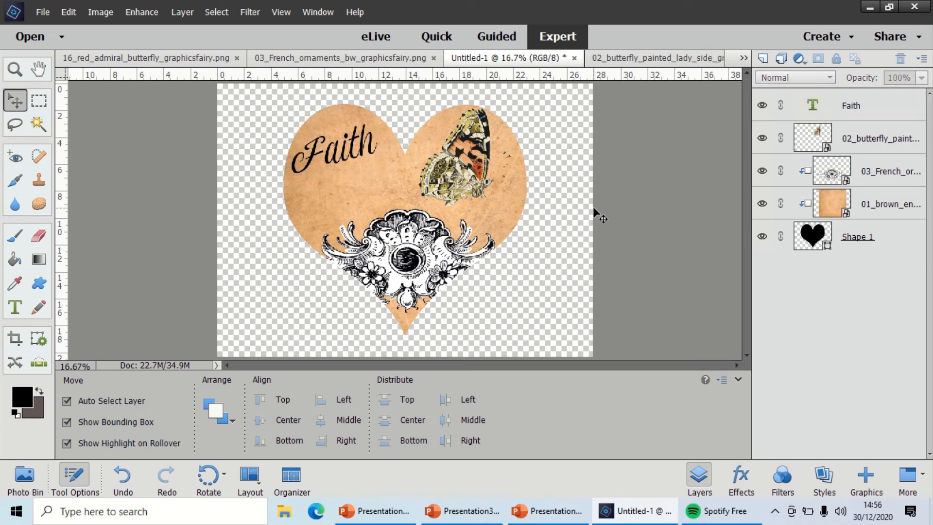
Step: Stretch the tilted word "Faith" to about 117% of its height, keeping its width at 100%, and deselect it
left_click(338, 160)
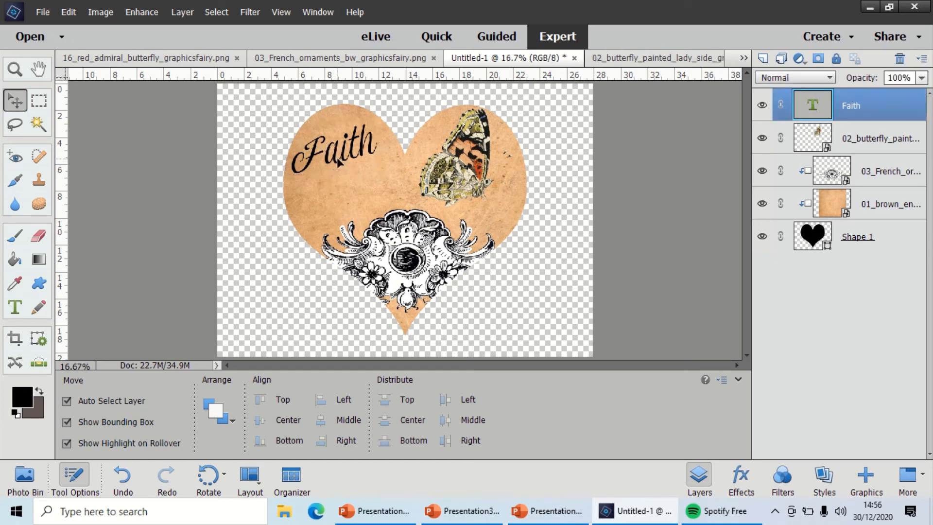
left_click(337, 157)
left_click_drag(332, 174, 334, 220)
left_click_drag(335, 140, 333, 115)
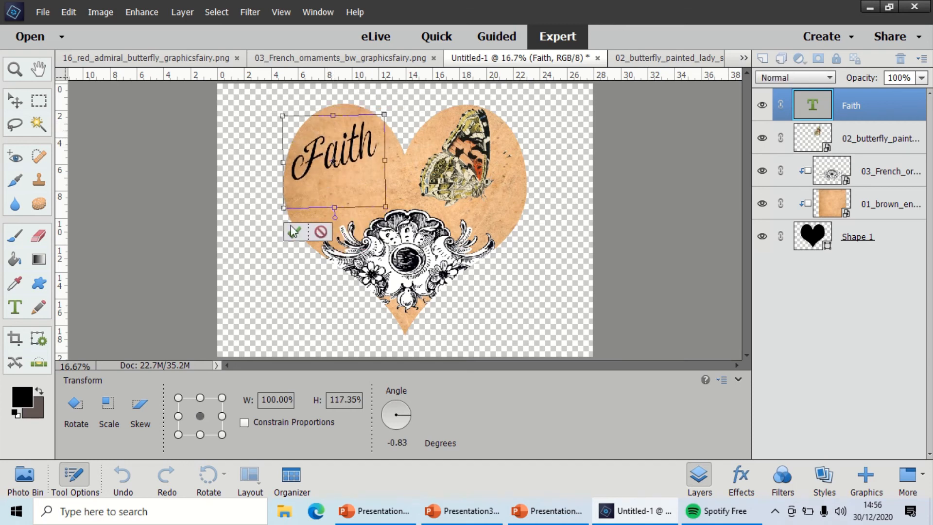
left_click(290, 229)
left_click(68, 11)
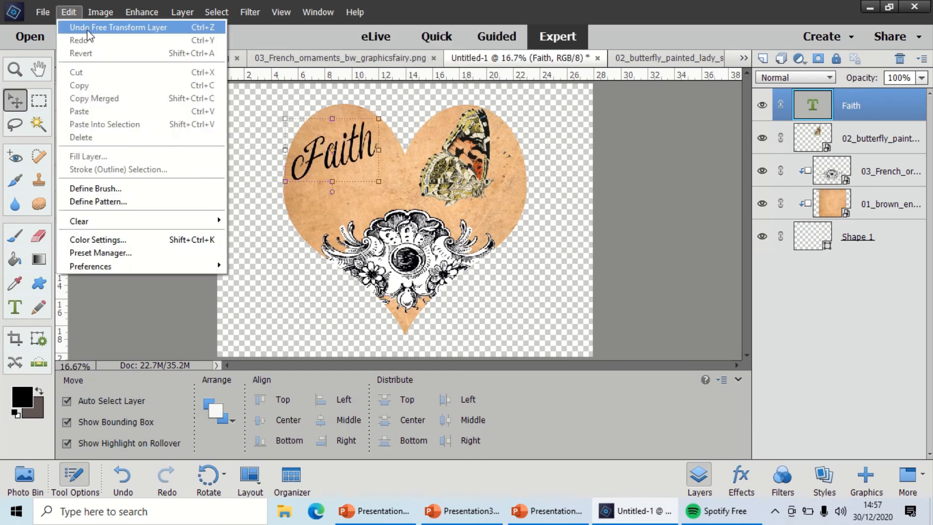
left_click(88, 31)
left_click(302, 244)
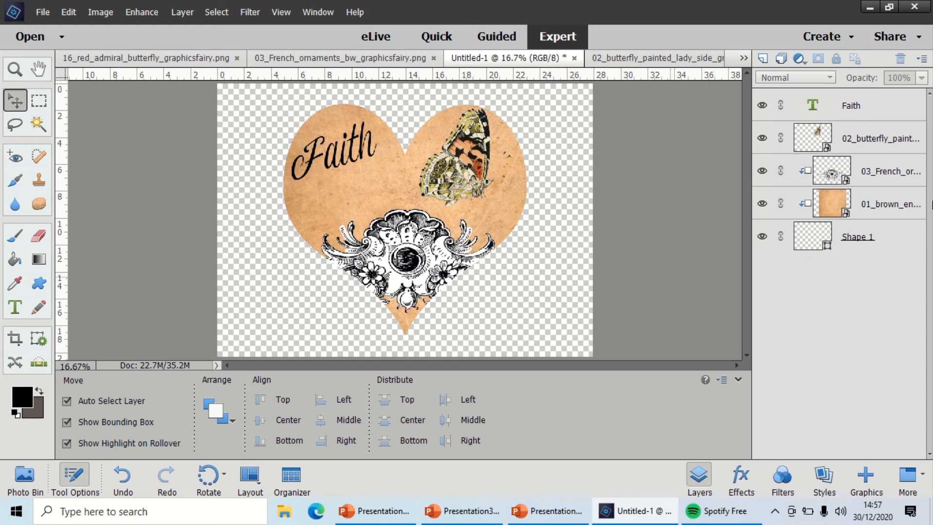
left_click(857, 141)
right_click(857, 141)
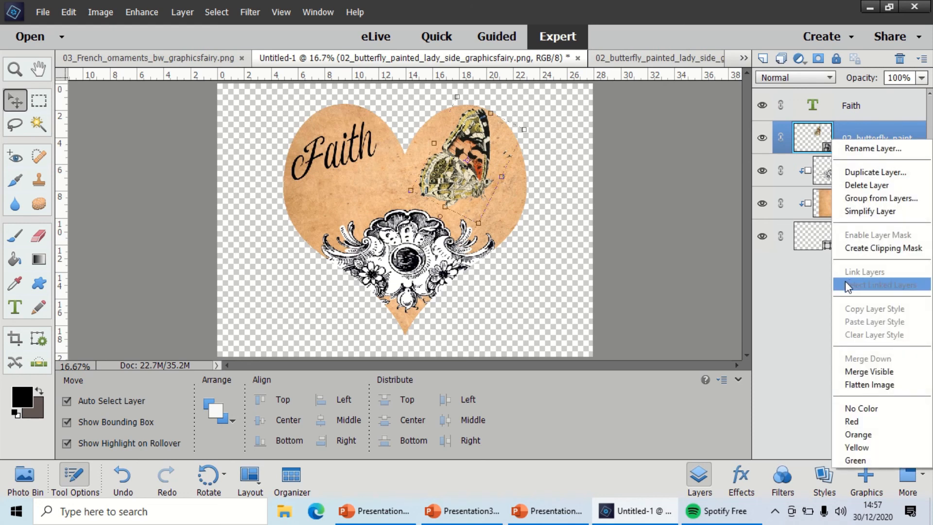
left_click(817, 290)
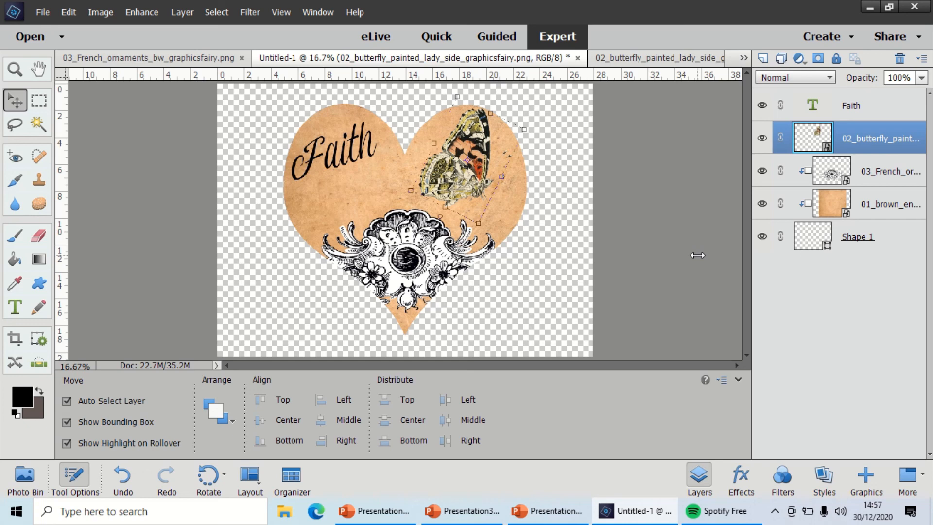
left_click(574, 250)
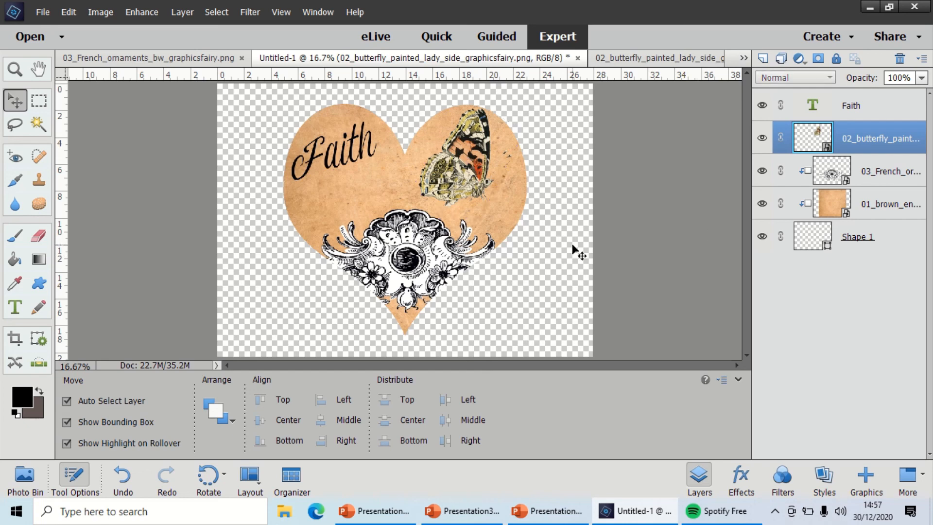